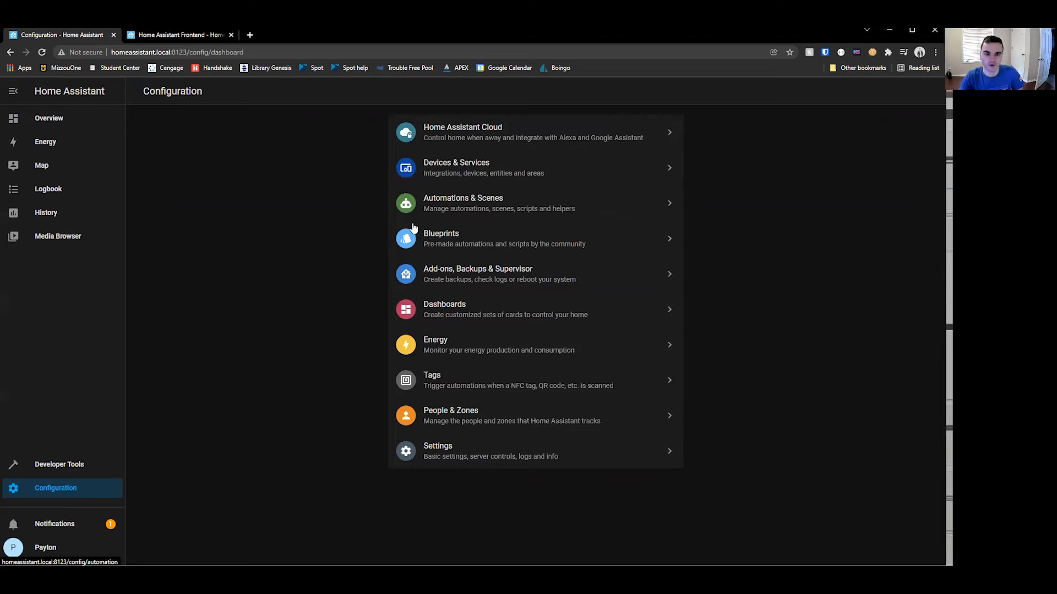
Create a new automation from scratch and name it Goodnight.
{"action": "left_click", "coordinate": [564, 208]}
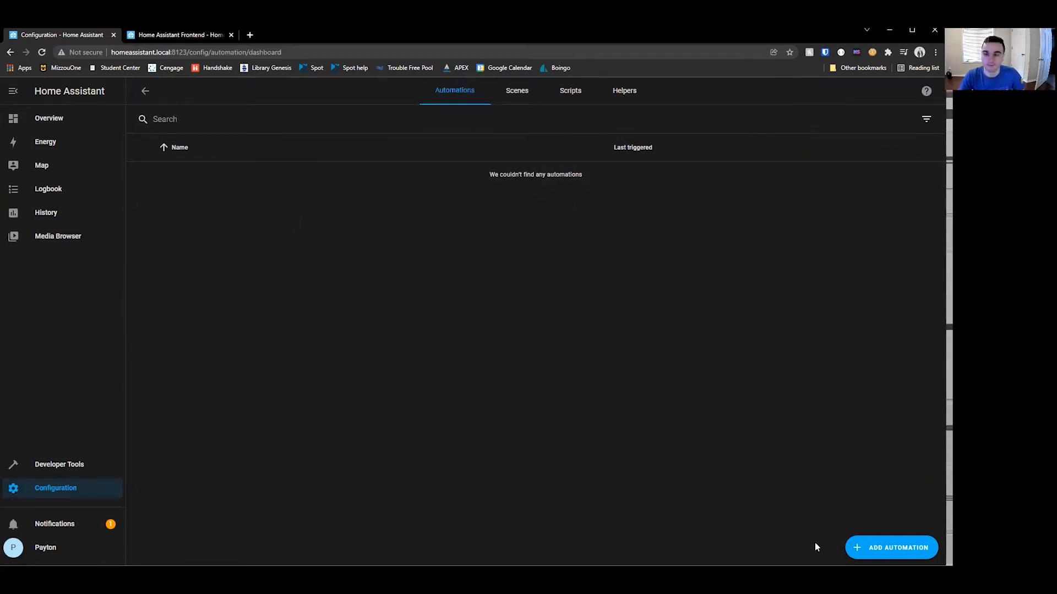
{"action": "left_click", "coordinate": [861, 544]}
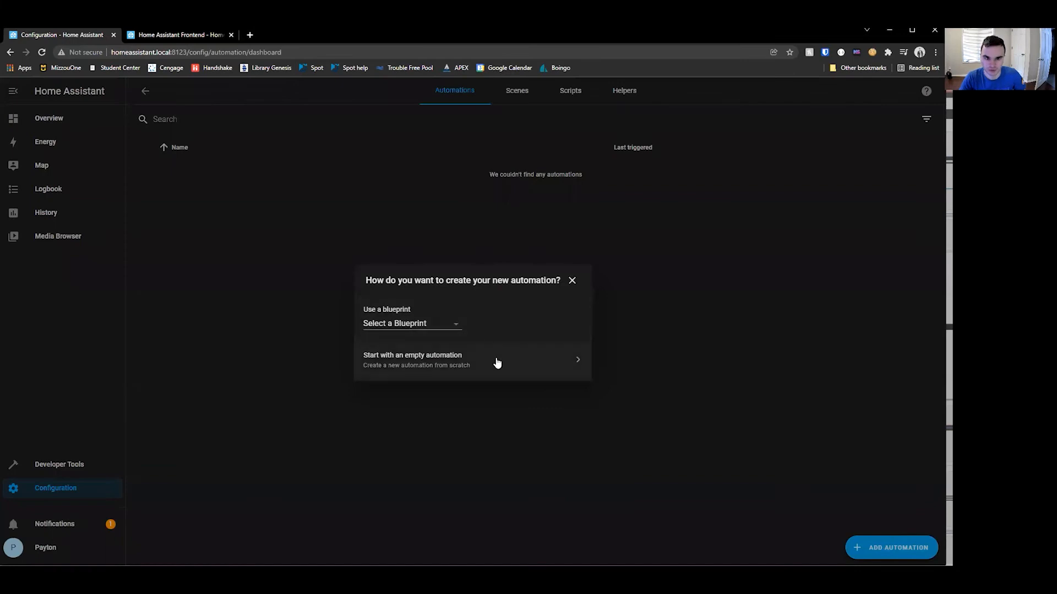
{"action": "left_click", "coordinate": [456, 327]}
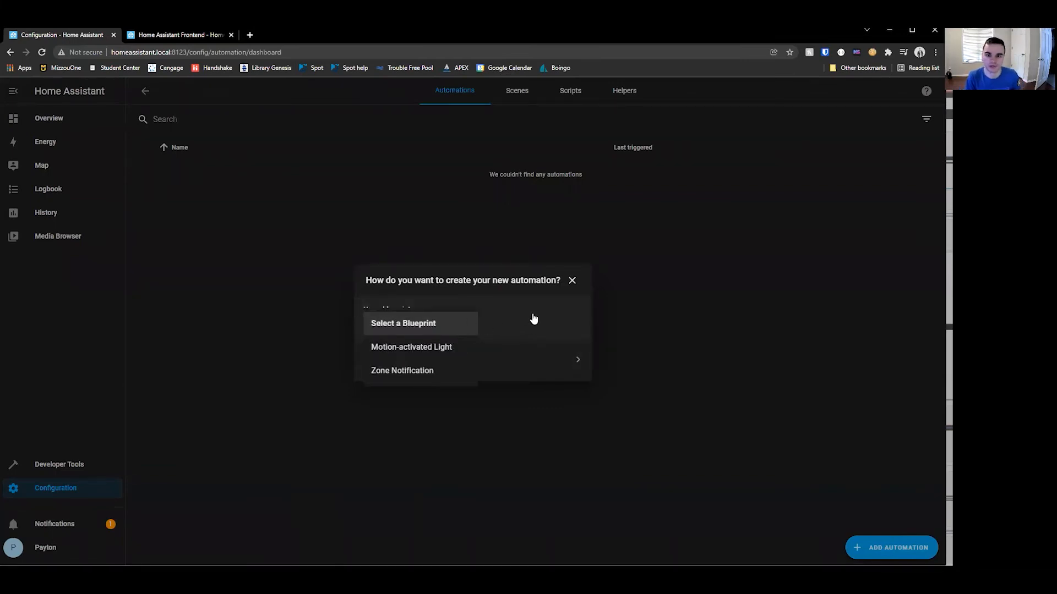
{"action": "left_click", "coordinate": [499, 278]}
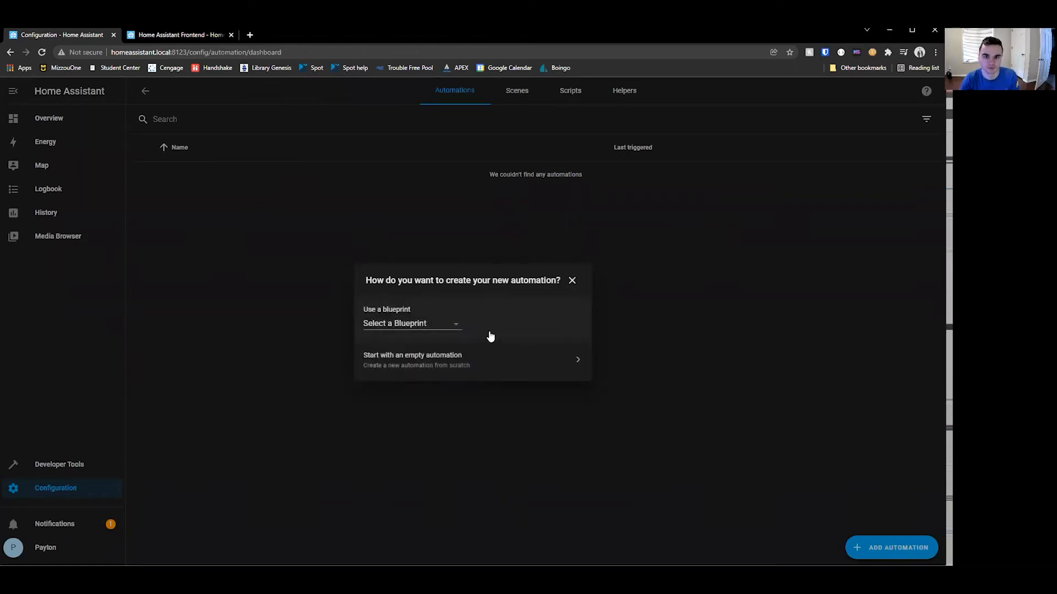
{"action": "left_click", "coordinate": [496, 364]}
{"action": "left_click_drag", "start_coordinate": [373, 198], "coordinate": [159, 202]}
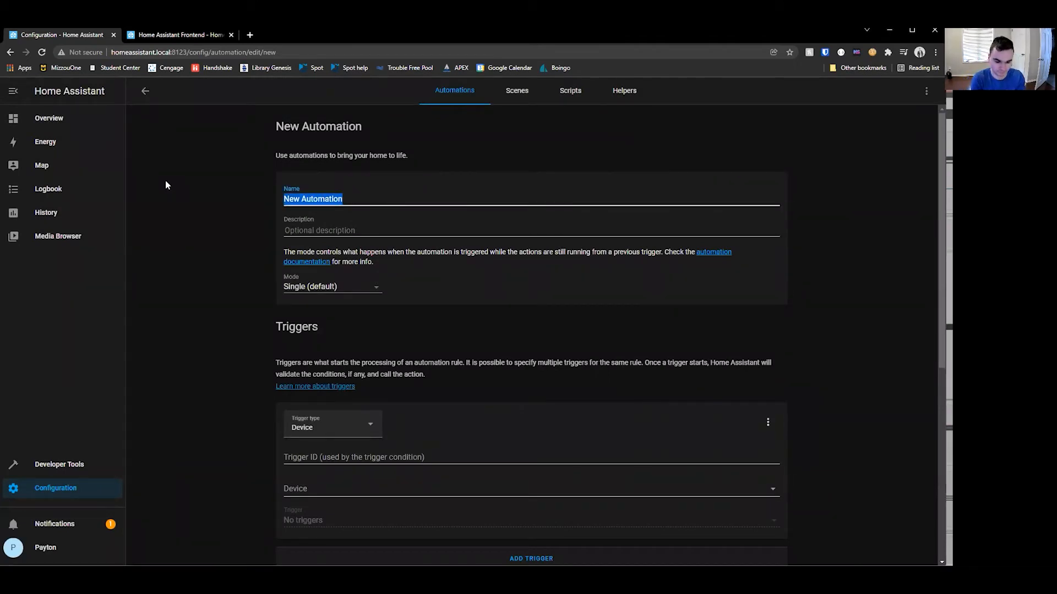
{"action": "type", "text": "Goodnight"}
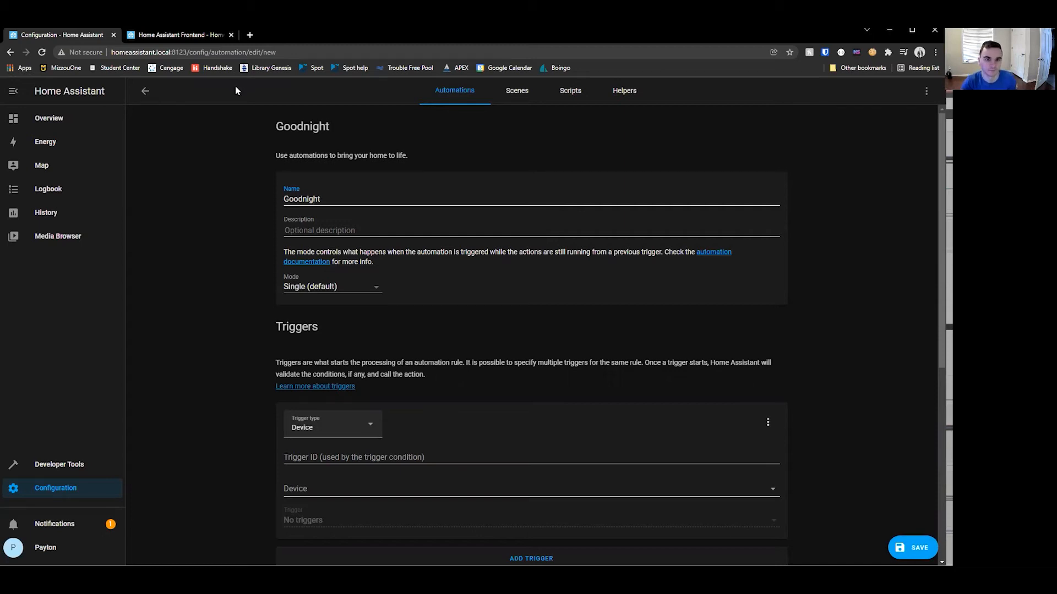
Set the Goodnight automation's device trigger to bedroom.door_sensor with the on_off closed event.
{"action": "scroll", "coordinate": [419, 352], "scroll_direction": "down", "scroll_amount": 2}
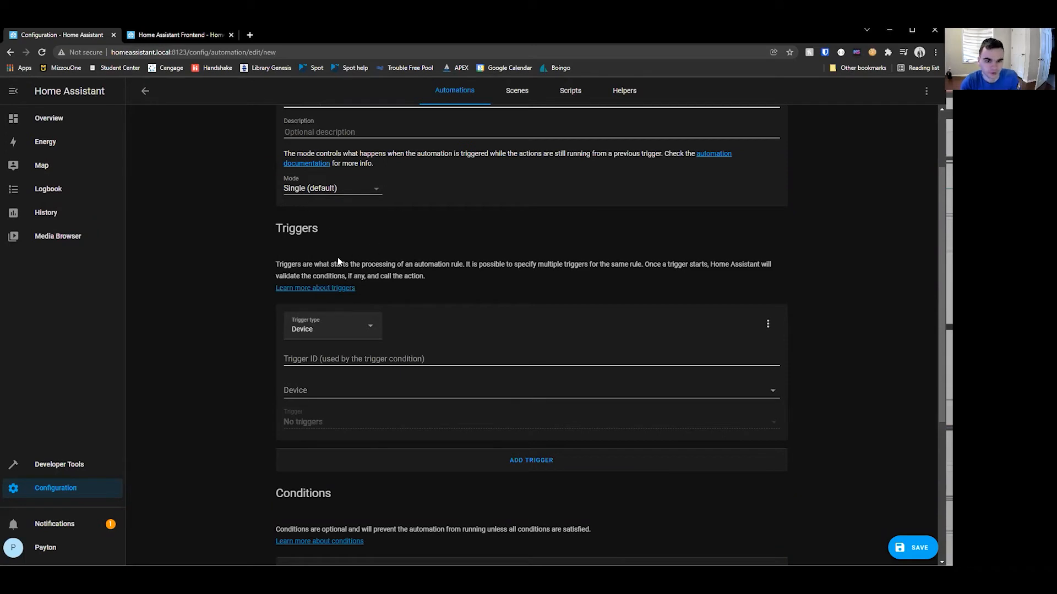
{"action": "left_click", "coordinate": [361, 333]}
{"action": "left_click", "coordinate": [431, 325]}
{"action": "left_click", "coordinate": [366, 337]}
{"action": "left_click", "coordinate": [445, 308]}
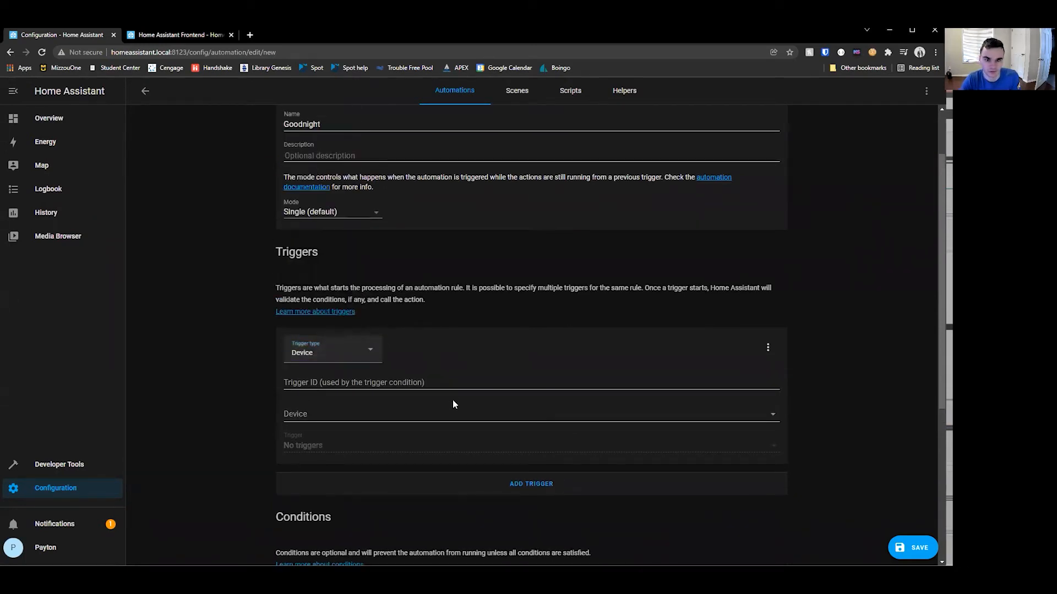
{"action": "left_click", "coordinate": [459, 414]}
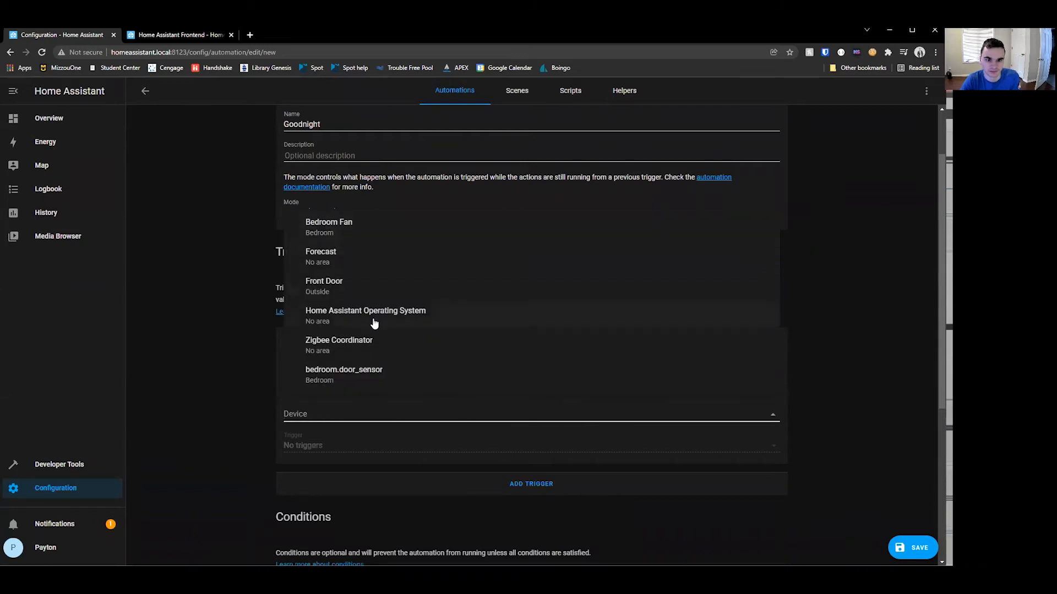
{"action": "left_click", "coordinate": [372, 376]}
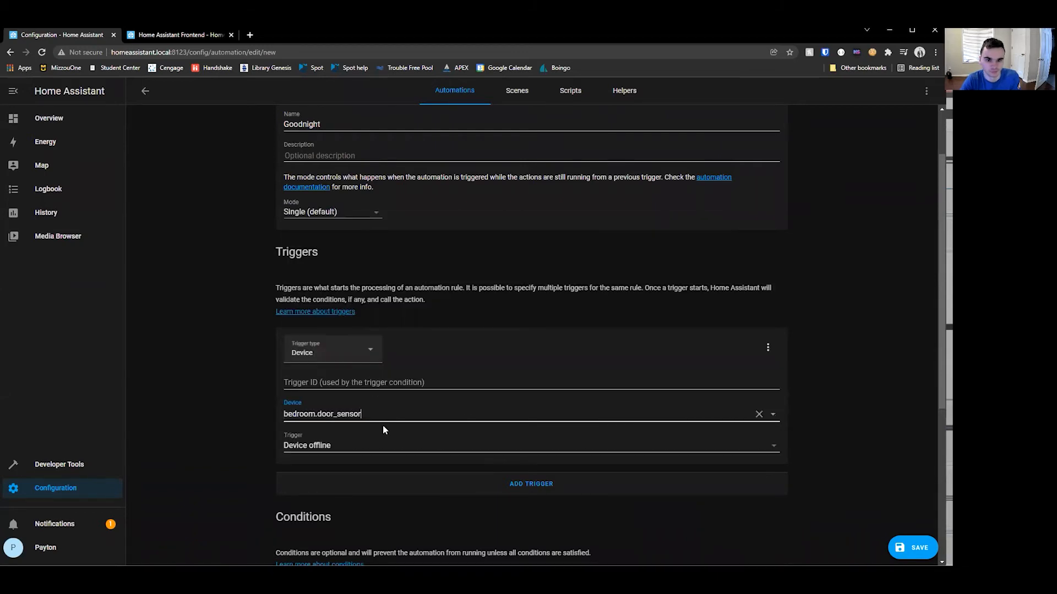
{"action": "scroll", "coordinate": [380, 417], "scroll_direction": "down", "scroll_amount": 2}
{"action": "left_click", "coordinate": [395, 350]}
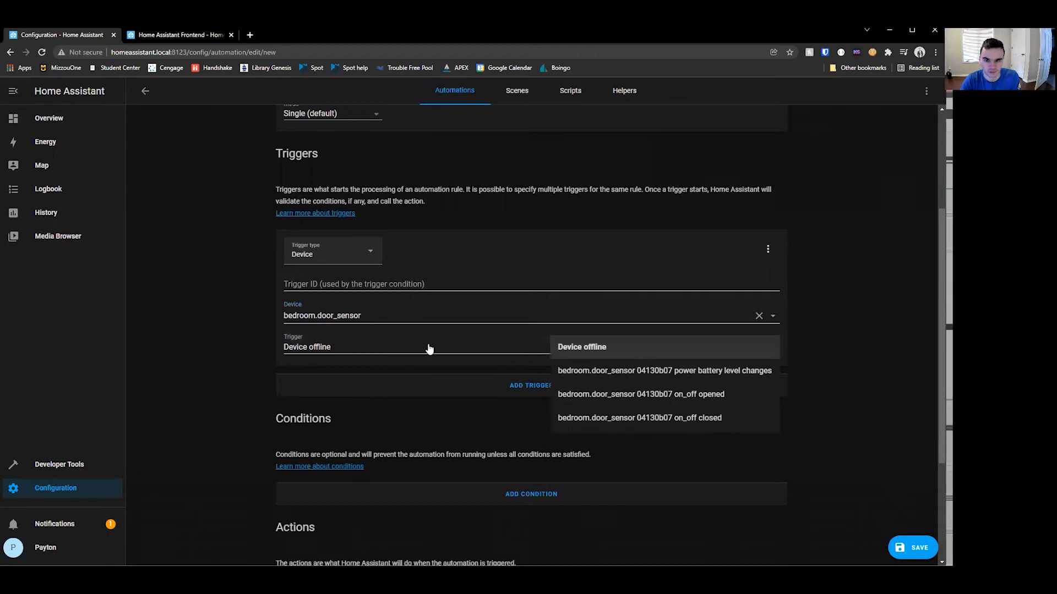
{"action": "left_click", "coordinate": [711, 423]}
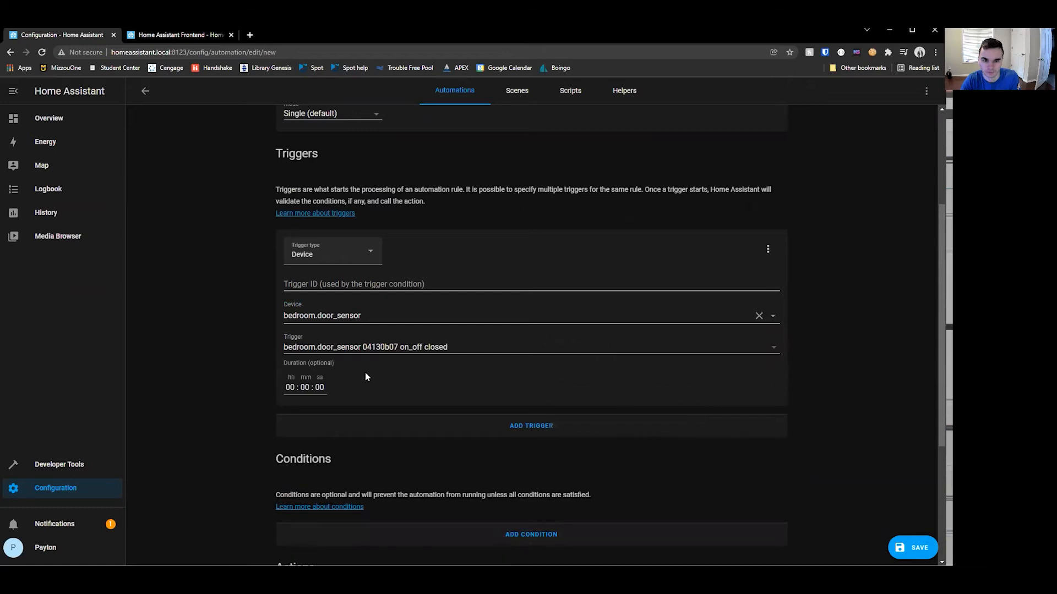
Set the automation's device action to turn on Bedroom Fan, and save the automation.
{"action": "scroll", "coordinate": [545, 423], "scroll_direction": "down", "scroll_amount": 3}
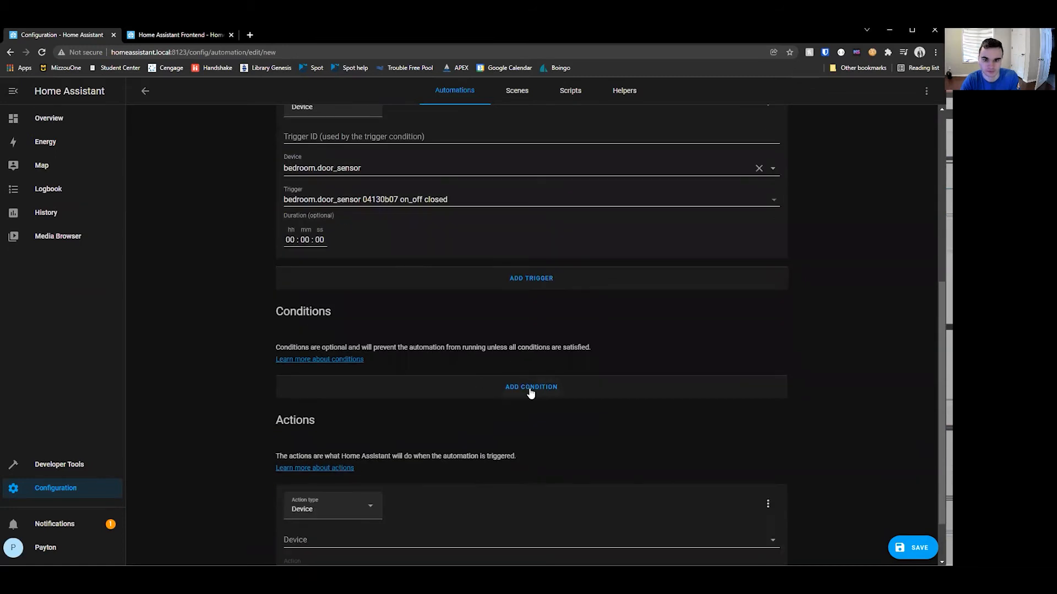
{"action": "scroll", "coordinate": [389, 335], "scroll_direction": "up", "scroll_amount": 3}
{"action": "scroll", "coordinate": [371, 334], "scroll_direction": "down", "scroll_amount": 2}
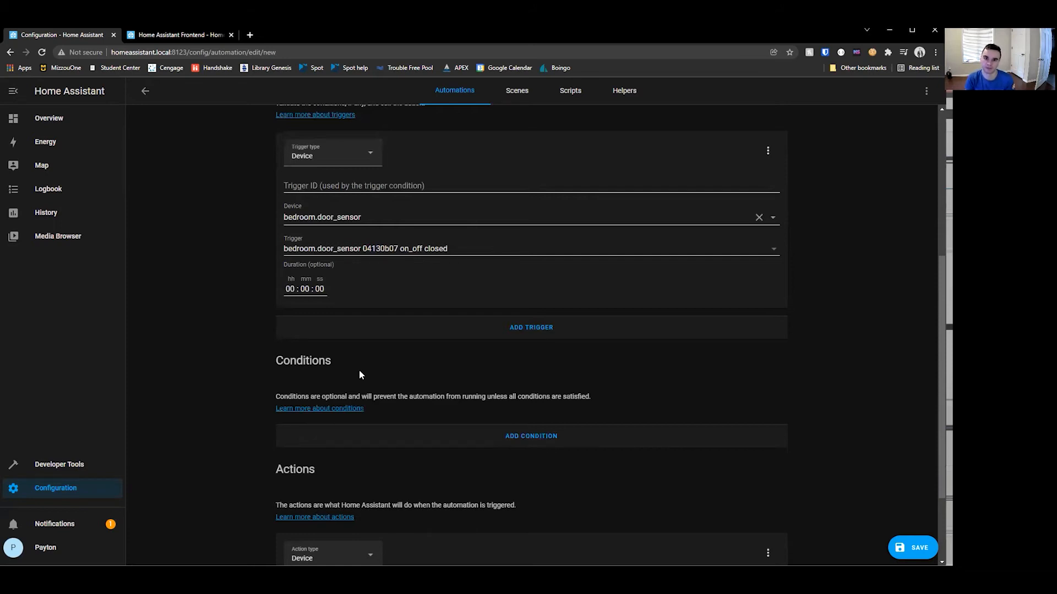
{"action": "scroll", "coordinate": [350, 363], "scroll_direction": "down", "scroll_amount": 2}
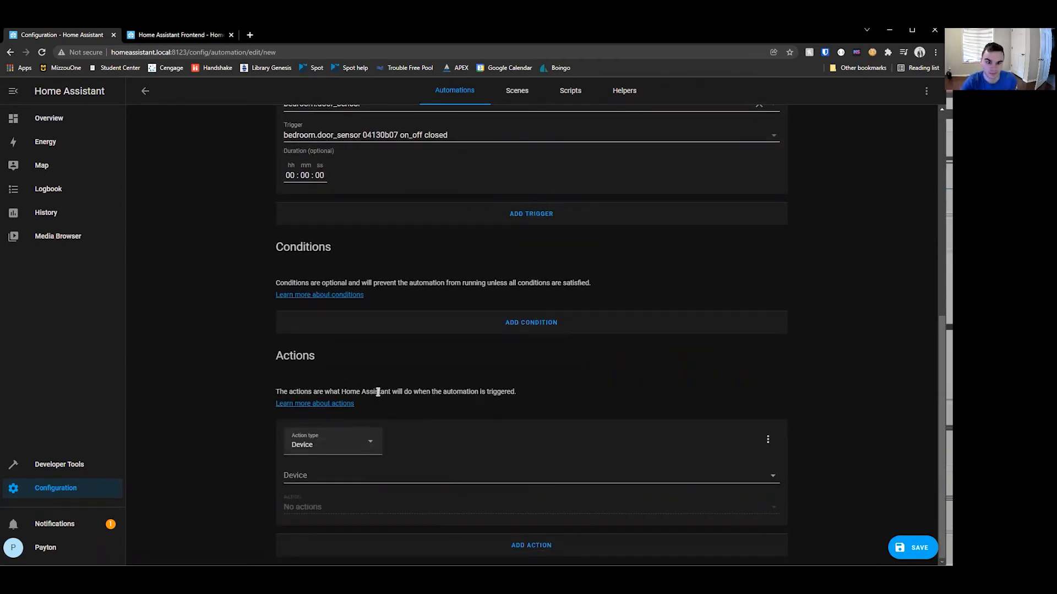
{"action": "scroll", "coordinate": [417, 417], "scroll_direction": "up", "scroll_amount": 6}
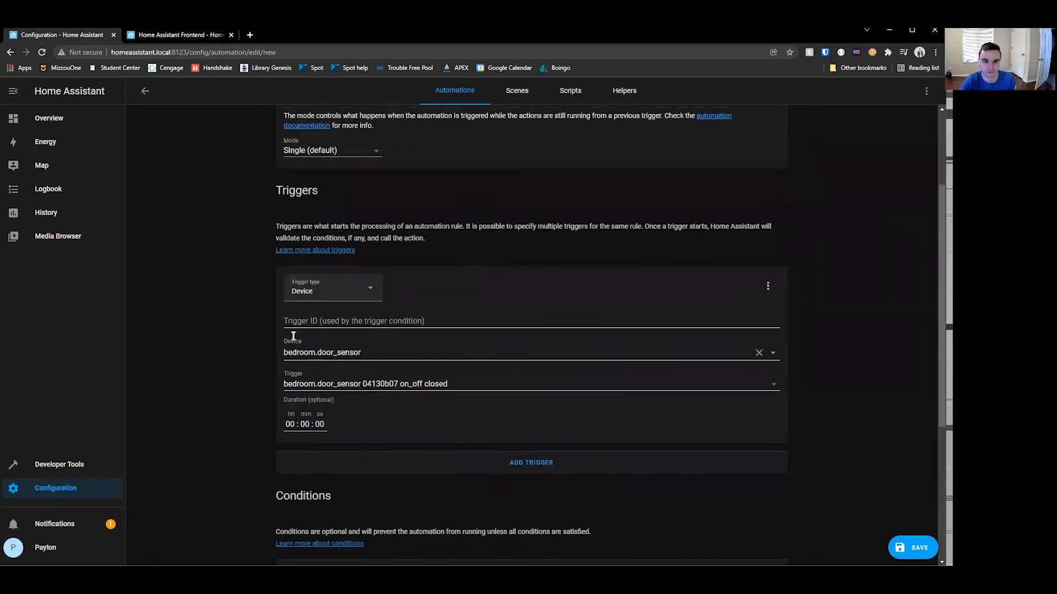
{"action": "scroll", "coordinate": [295, 337], "scroll_direction": "down", "scroll_amount": 6}
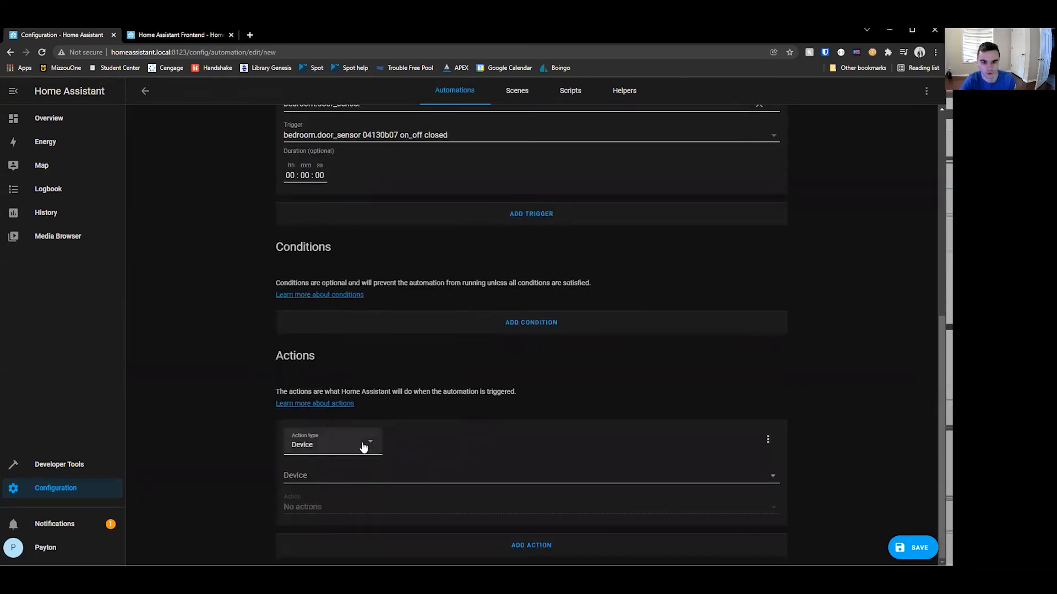
{"action": "left_click", "coordinate": [398, 475]}
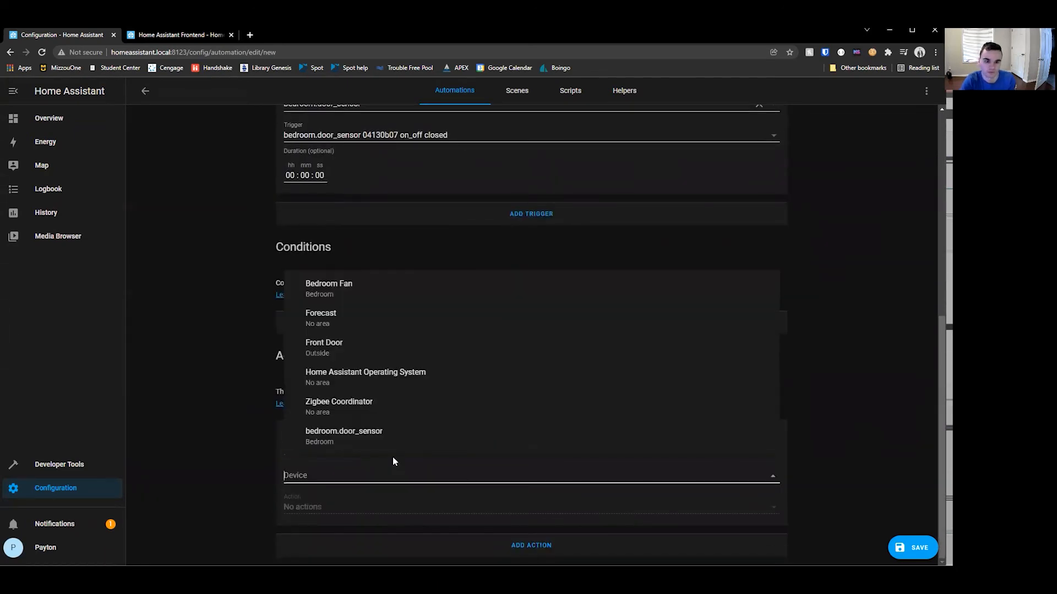
{"action": "left_click", "coordinate": [364, 285]}
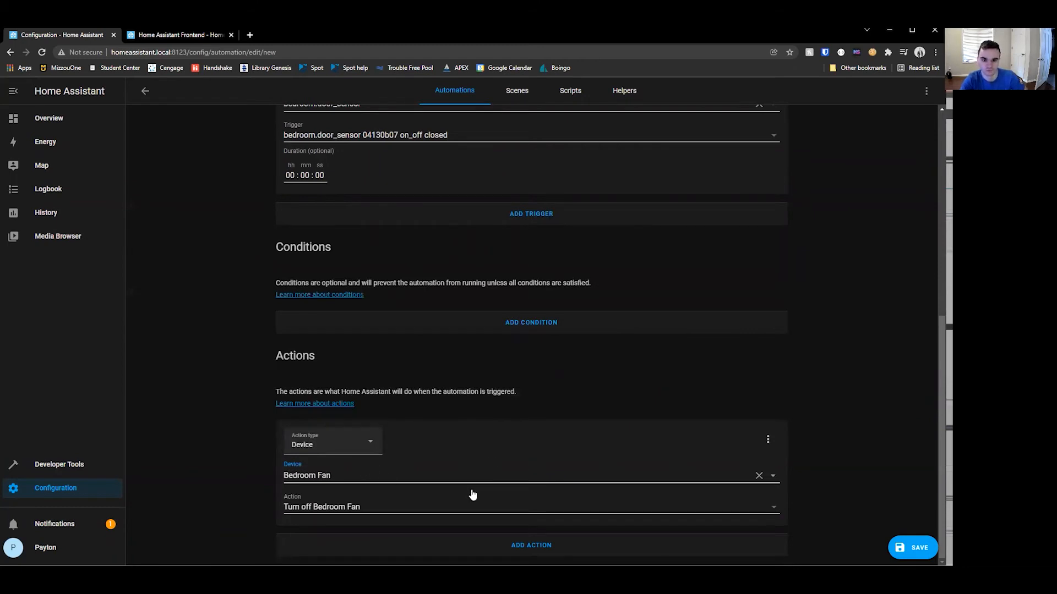
{"action": "left_click", "coordinate": [394, 505]}
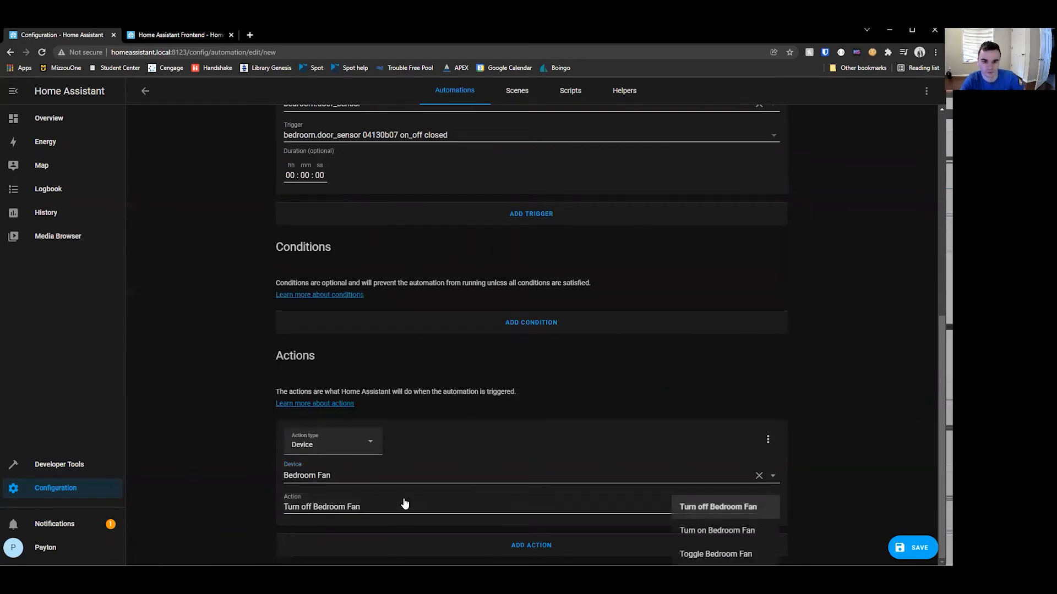
{"action": "left_click", "coordinate": [719, 530]}
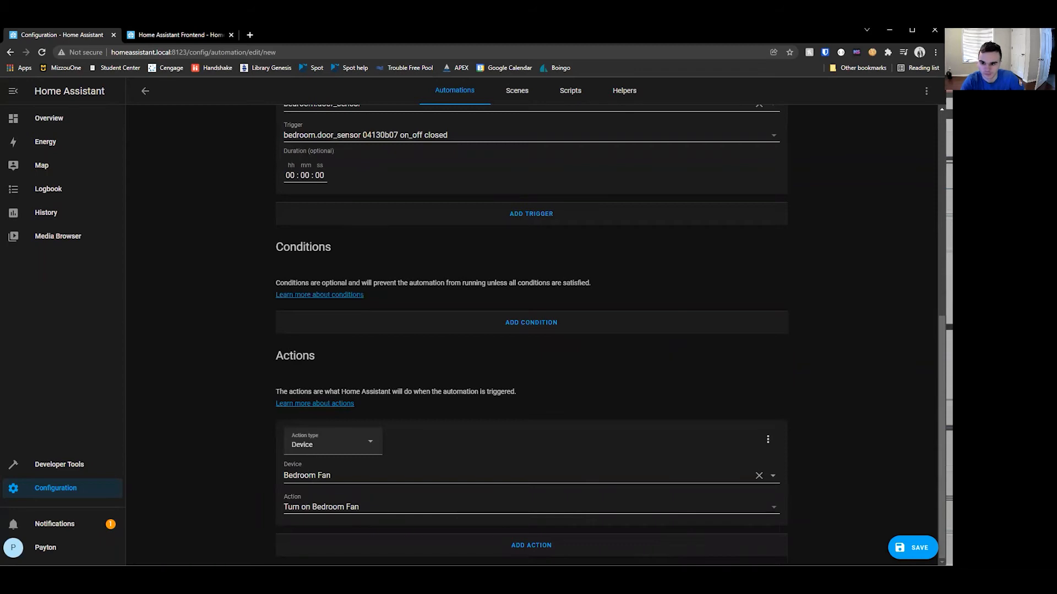
{"action": "left_click", "coordinate": [910, 548]}
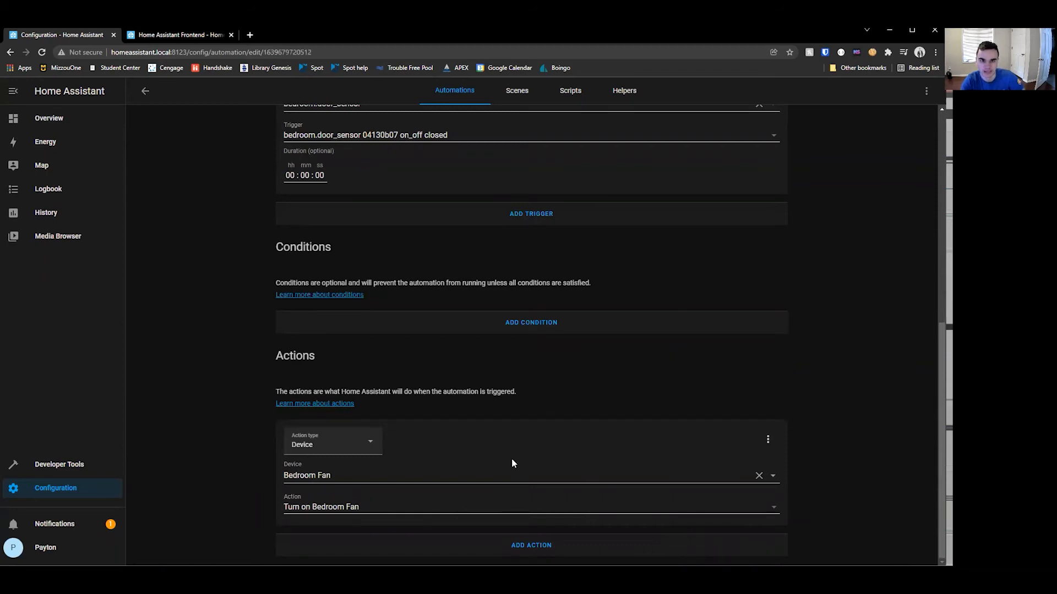
Leave the automation editor and check the door sensor and Bedroom Fan on the Overview dashboard.
{"action": "scroll", "coordinate": [513, 463], "scroll_direction": "up", "scroll_amount": 5}
{"action": "left_click", "coordinate": [145, 90]}
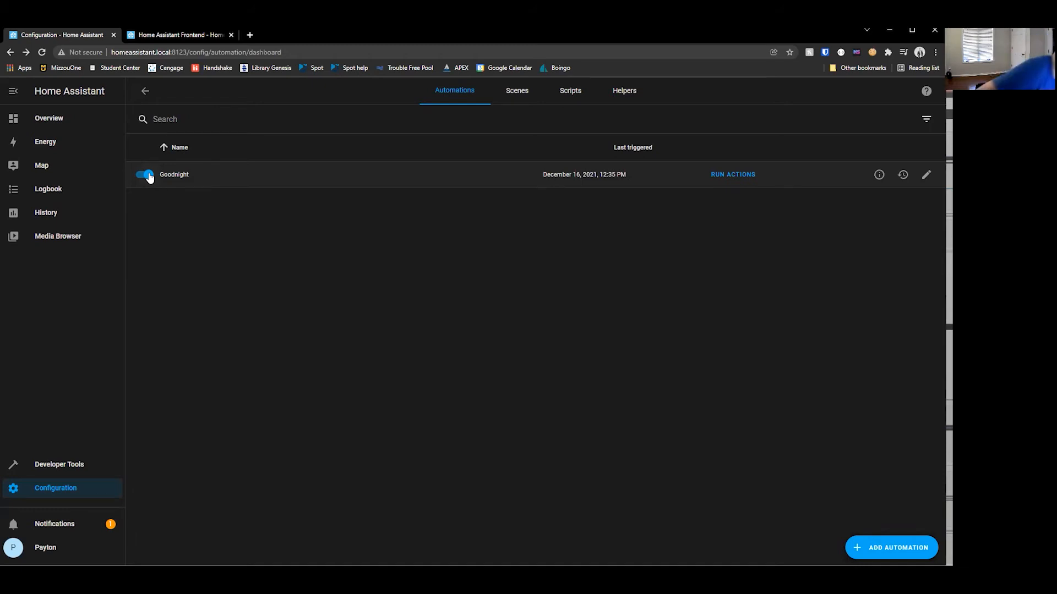
{"action": "left_click", "coordinate": [63, 122]}
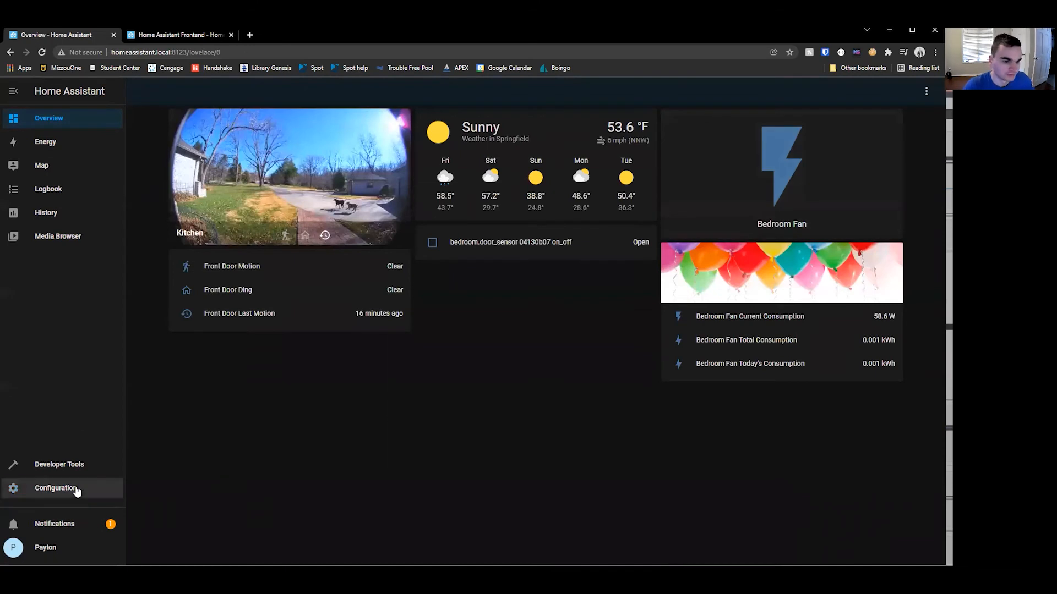
Go back to the automations list and create a second empty automation named Goodmorning.
{"action": "left_click", "coordinate": [74, 490]}
{"action": "left_click", "coordinate": [525, 215]}
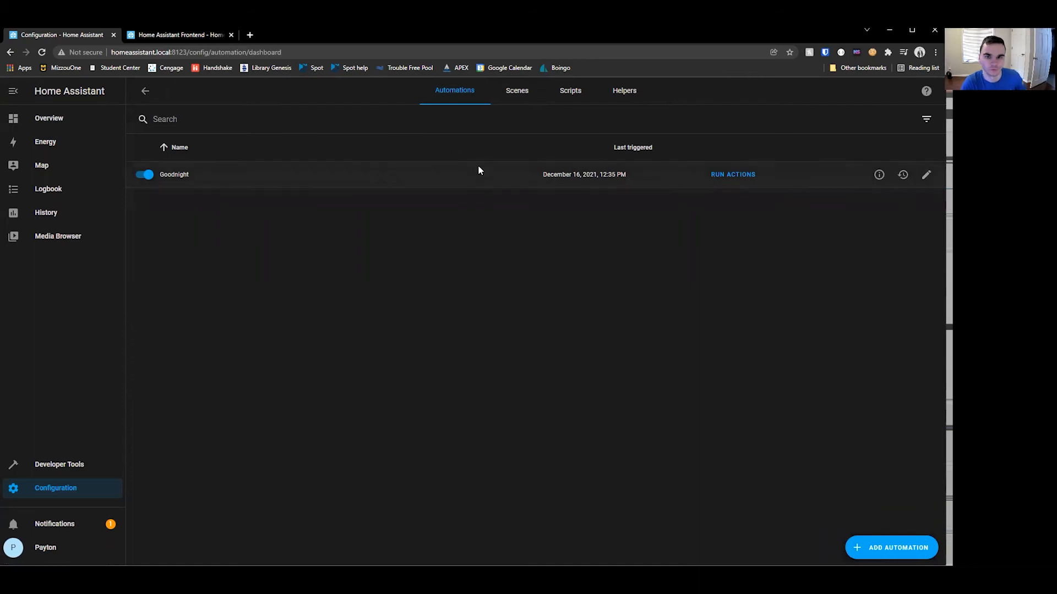
{"action": "left_click", "coordinate": [896, 542]}
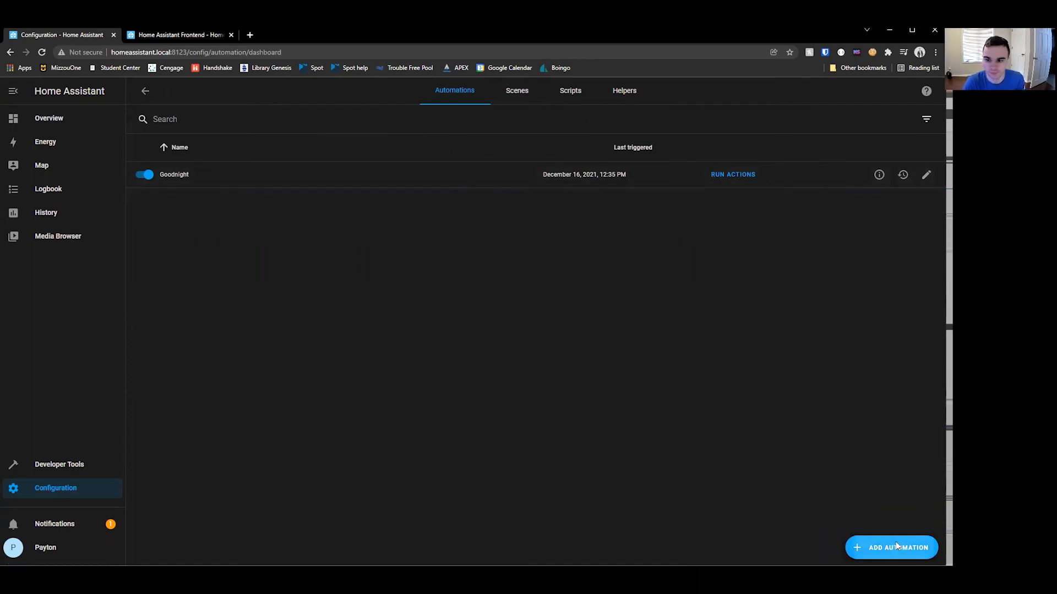
{"action": "left_click", "coordinate": [516, 377]}
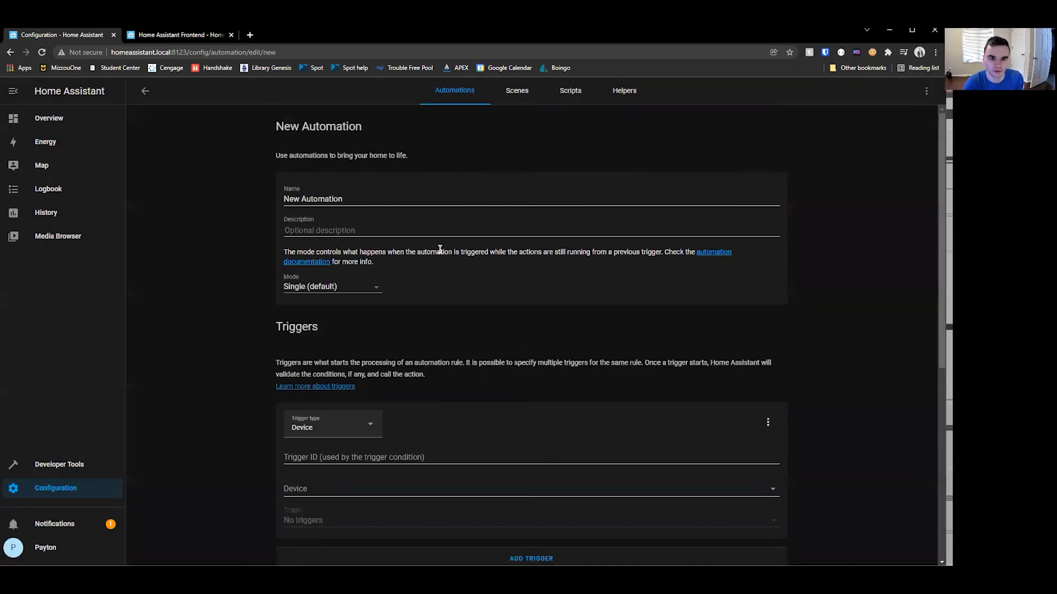
{"action": "left_click_drag", "start_coordinate": [369, 203], "coordinate": [187, 189]}
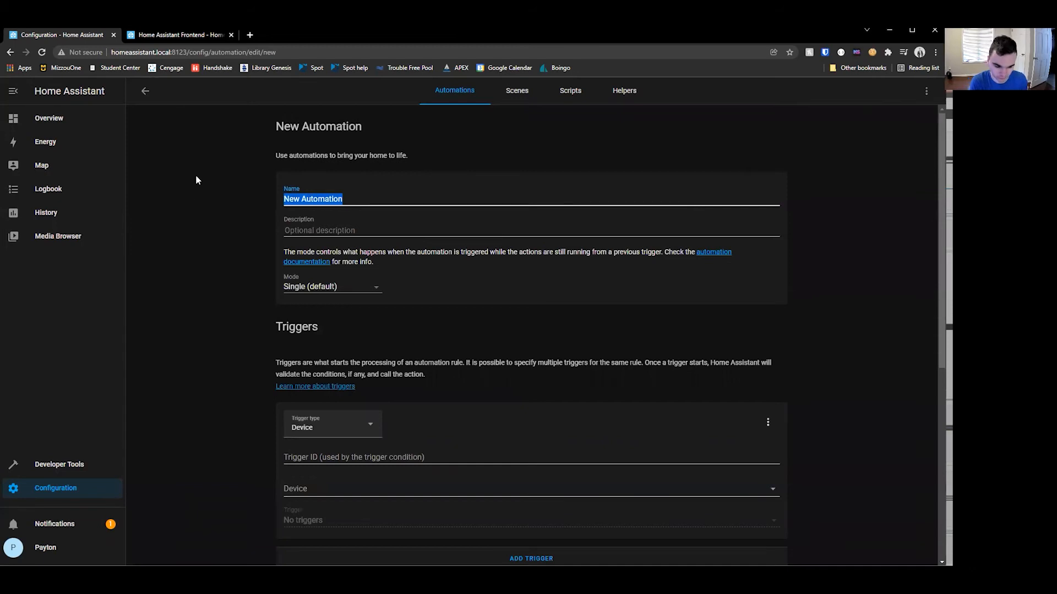
{"action": "type", "text": "Goodmorning"}
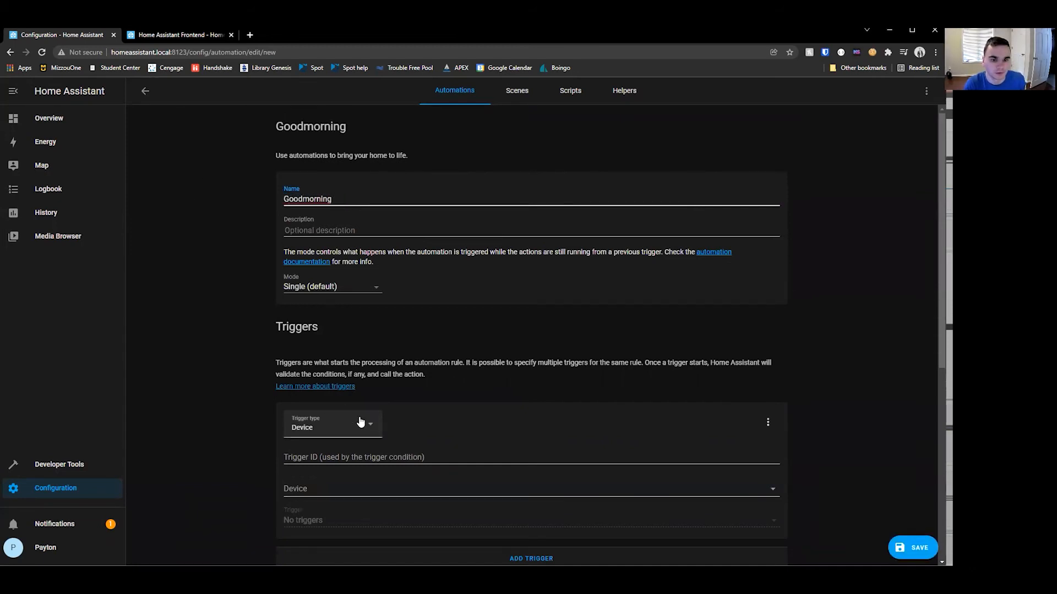
Set the Goodmorning automation's device trigger to bedroom.door_sensor with the on_off opened event.
{"action": "left_click", "coordinate": [458, 489]}
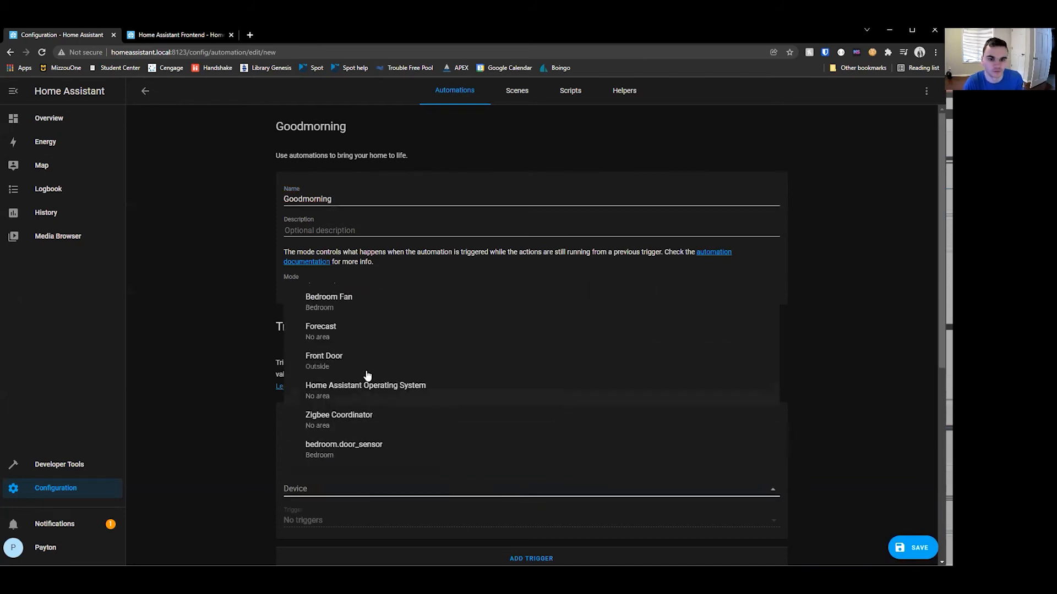
{"action": "left_click", "coordinate": [411, 449]}
{"action": "scroll", "coordinate": [437, 457], "scroll_direction": "down", "scroll_amount": 3}
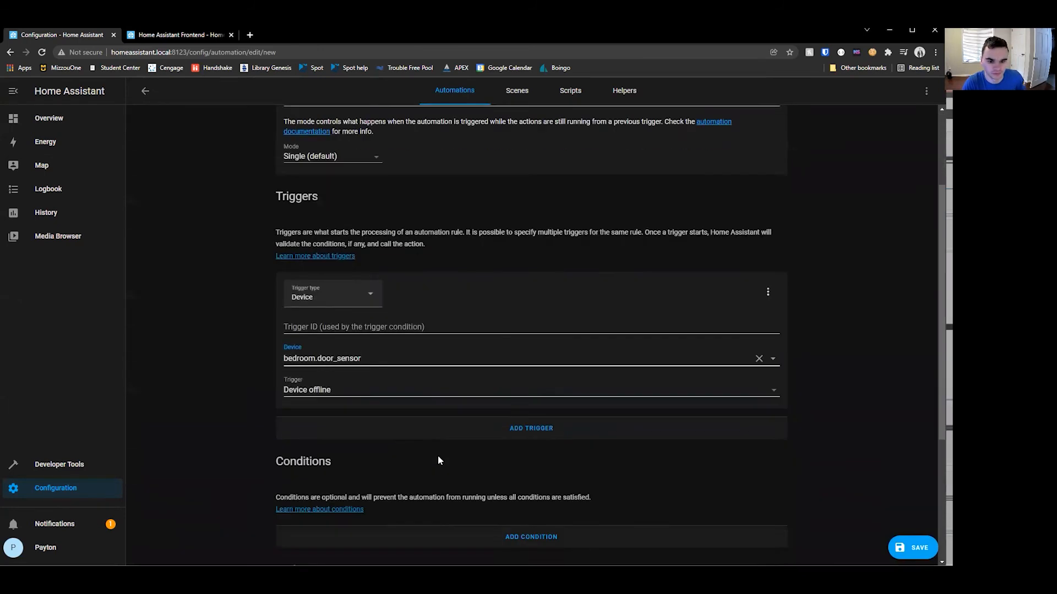
{"action": "left_click", "coordinate": [433, 378]}
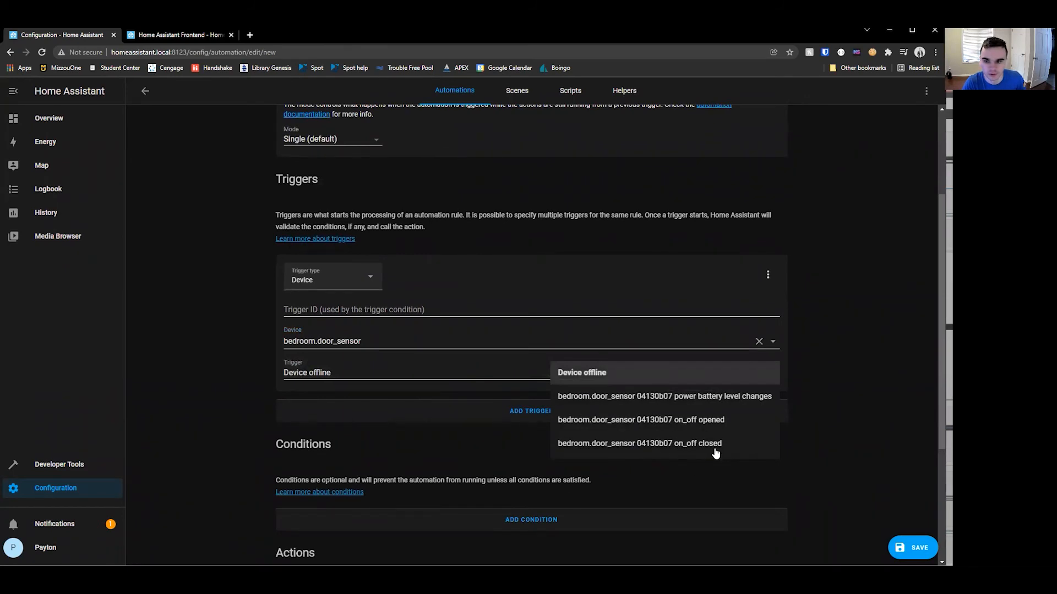
{"action": "left_click", "coordinate": [711, 420]}
{"action": "scroll", "coordinate": [544, 465], "scroll_direction": "down", "scroll_amount": 3}
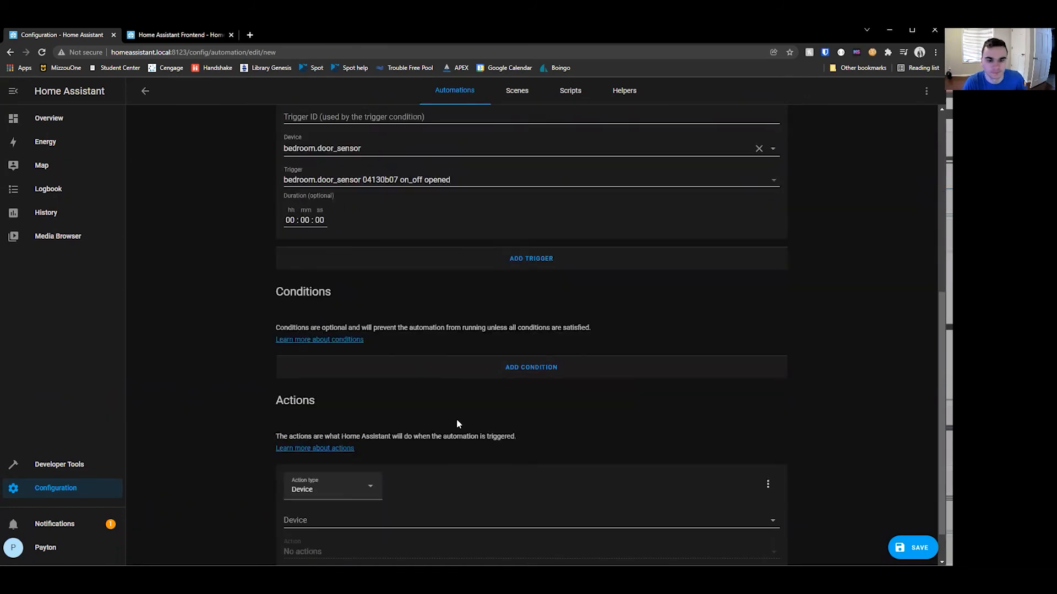
{"action": "scroll", "coordinate": [377, 321], "scroll_direction": "up", "scroll_amount": 3}
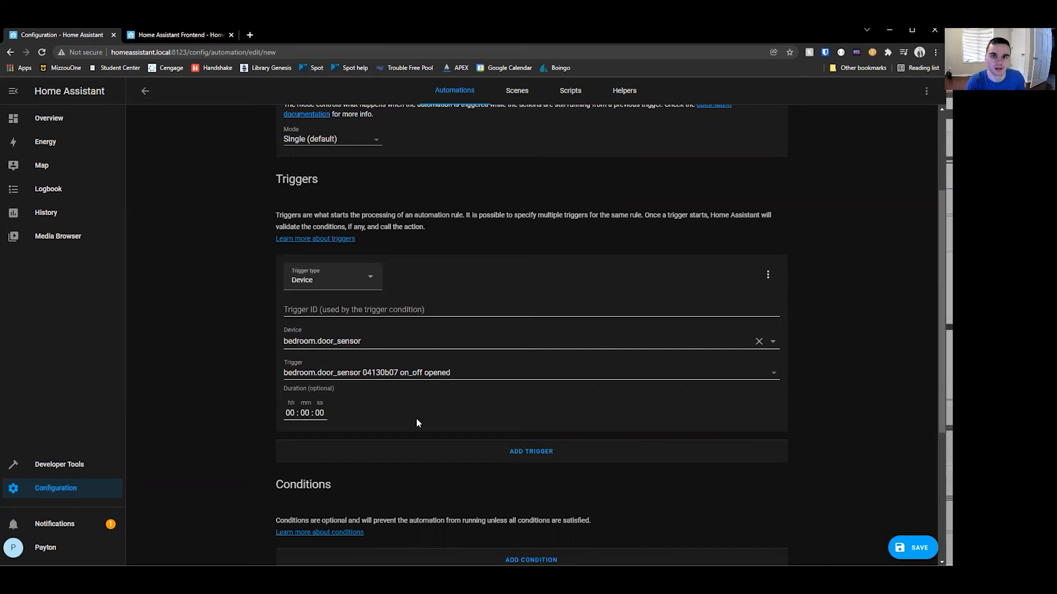
{"action": "scroll", "coordinate": [416, 422], "scroll_direction": "down", "scroll_amount": 3}
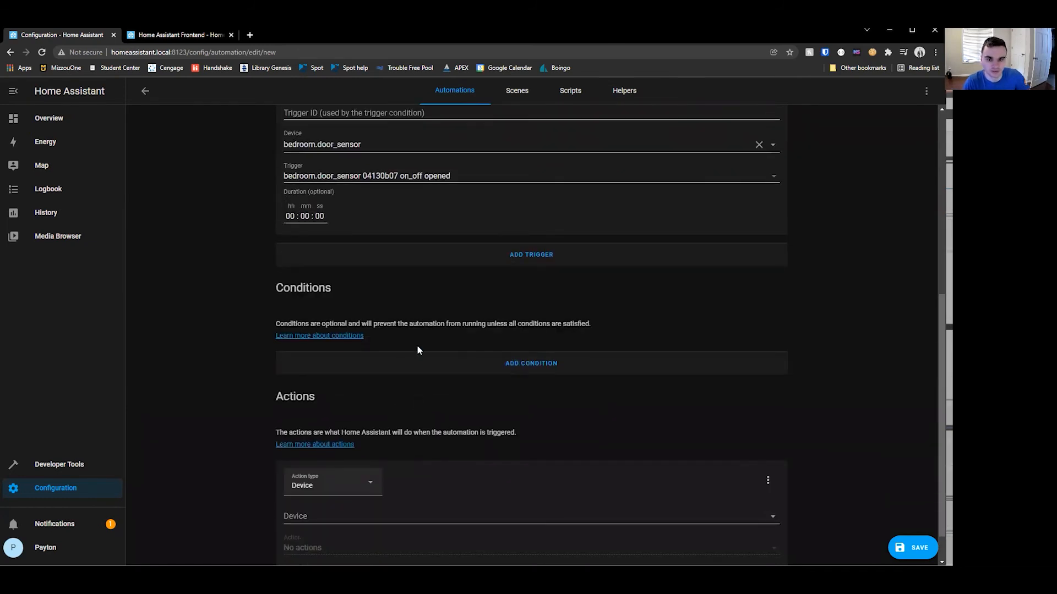
Set the Goodmorning automation's device action to turn off Bedroom Fan, and save and leave the automation.
{"action": "scroll", "coordinate": [450, 363], "scroll_direction": "down", "scroll_amount": 1}
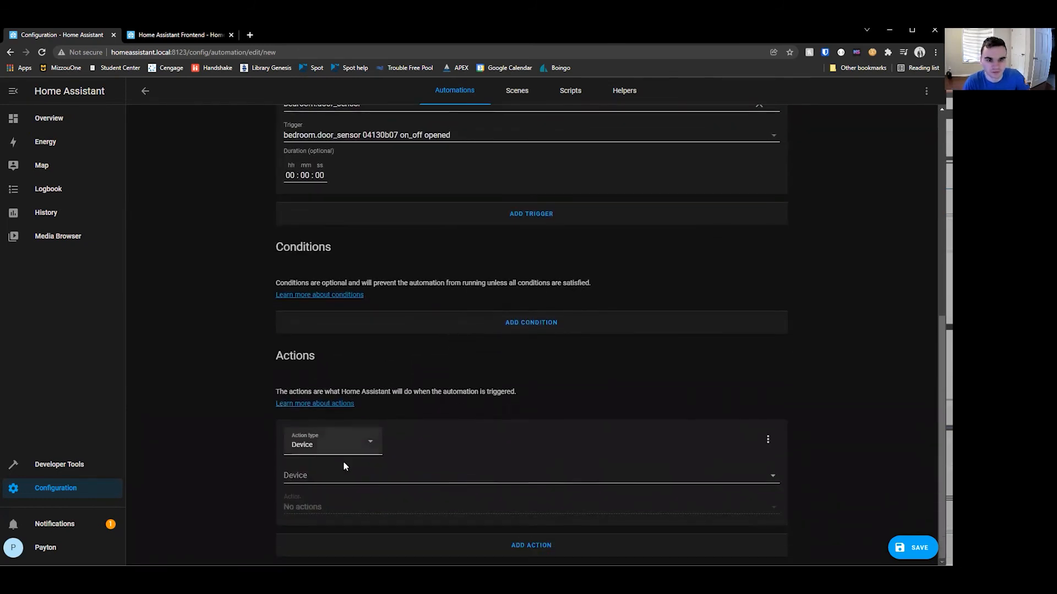
{"action": "left_click", "coordinate": [418, 477]}
{"action": "left_click", "coordinate": [391, 437]}
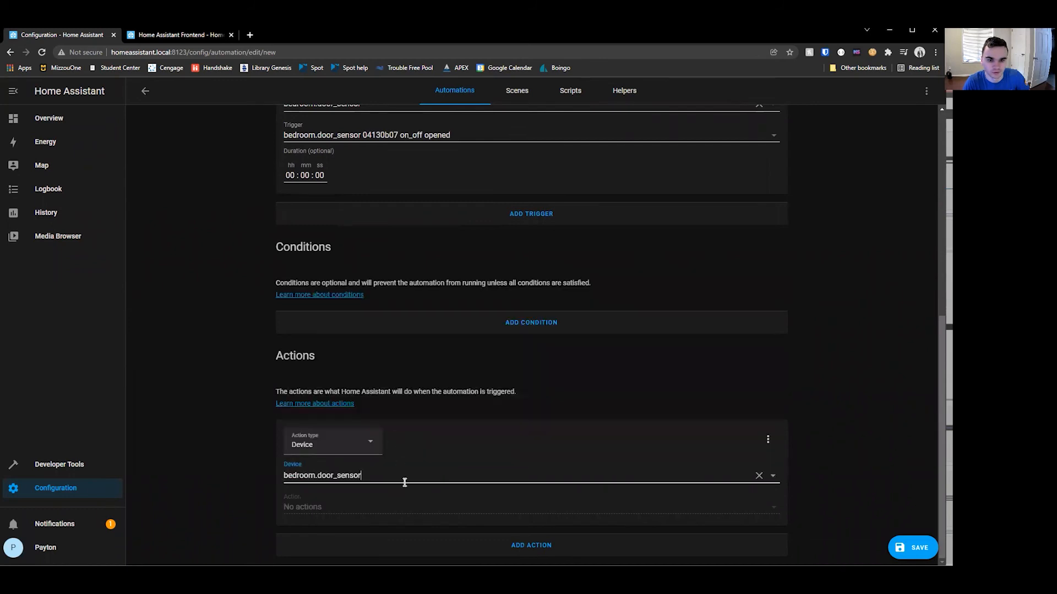
{"action": "left_click", "coordinate": [423, 472]}
{"action": "left_click", "coordinate": [361, 297]}
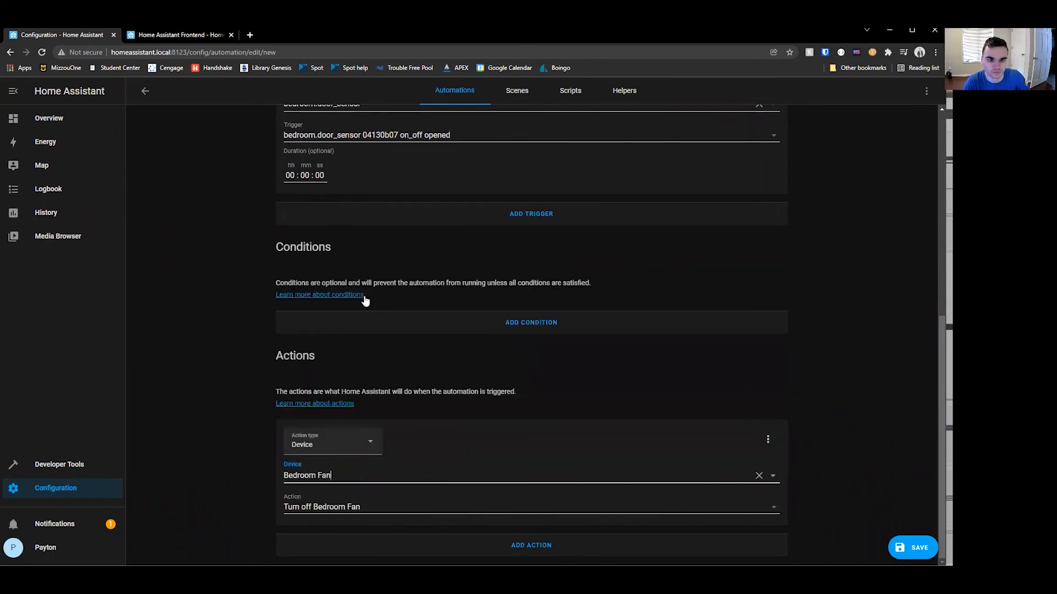
{"action": "left_click", "coordinate": [472, 512]}
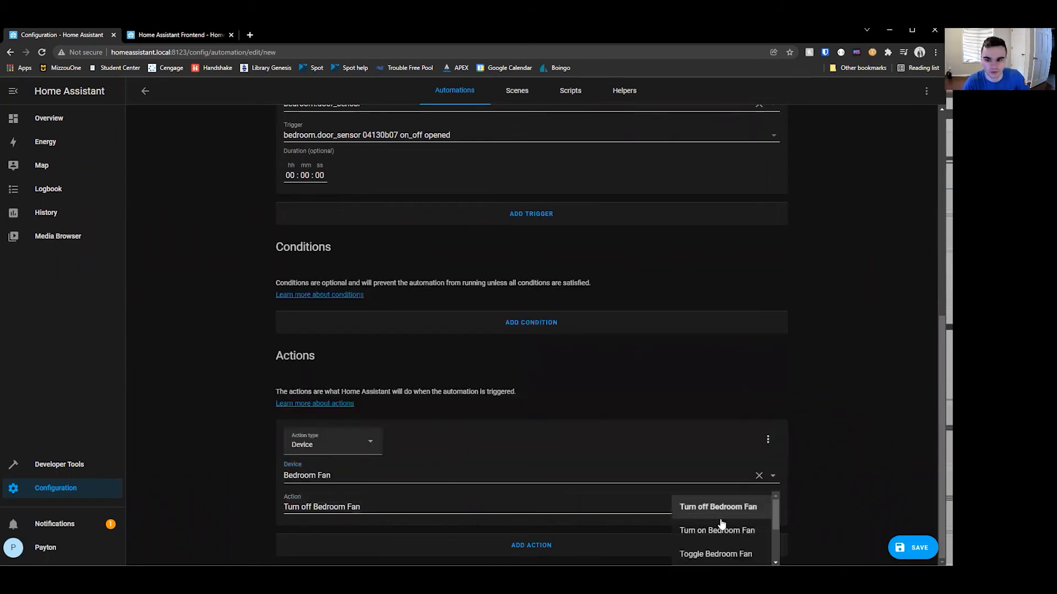
{"action": "left_click", "coordinate": [724, 516]}
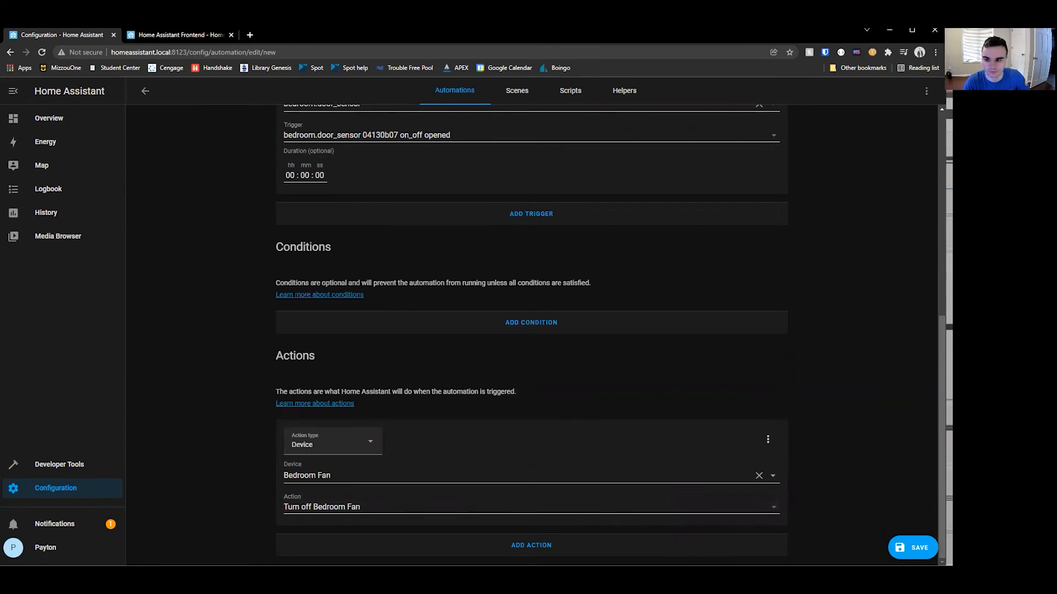
{"action": "left_click", "coordinate": [144, 92]}
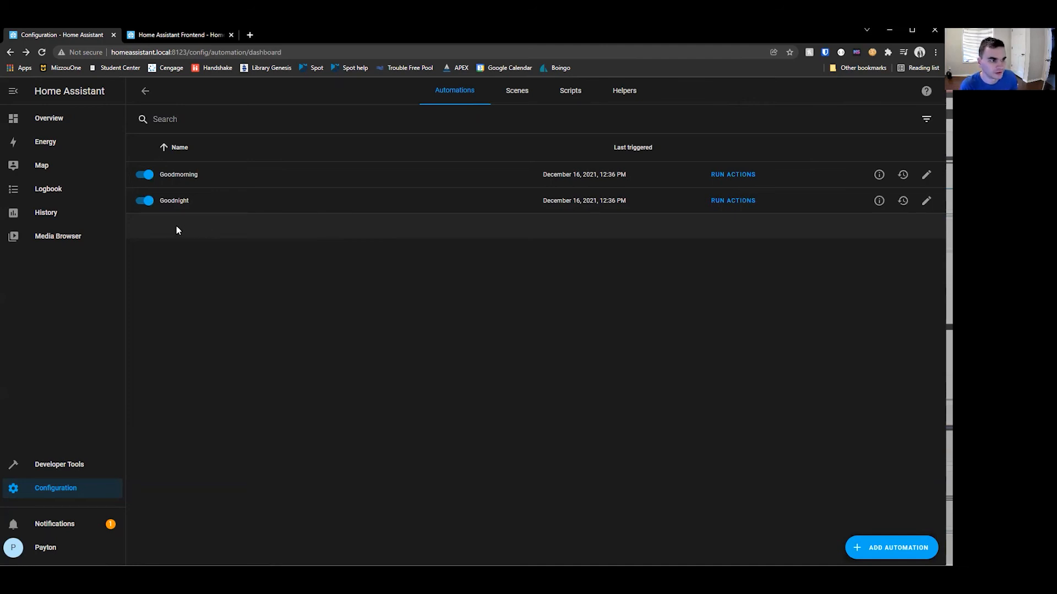
Go to the Overview dashboard and try the Bedroom Fan toggle while checking the door sensor.
{"action": "left_click", "coordinate": [67, 124]}
{"action": "left_click", "coordinate": [796, 170]}
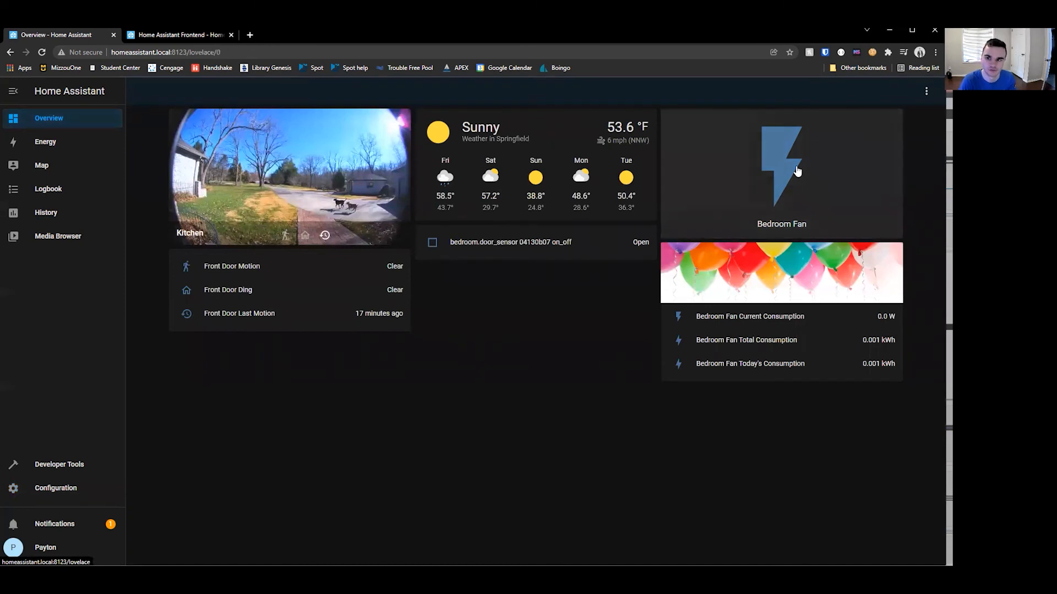
{"action": "left_click", "coordinate": [796, 170]}
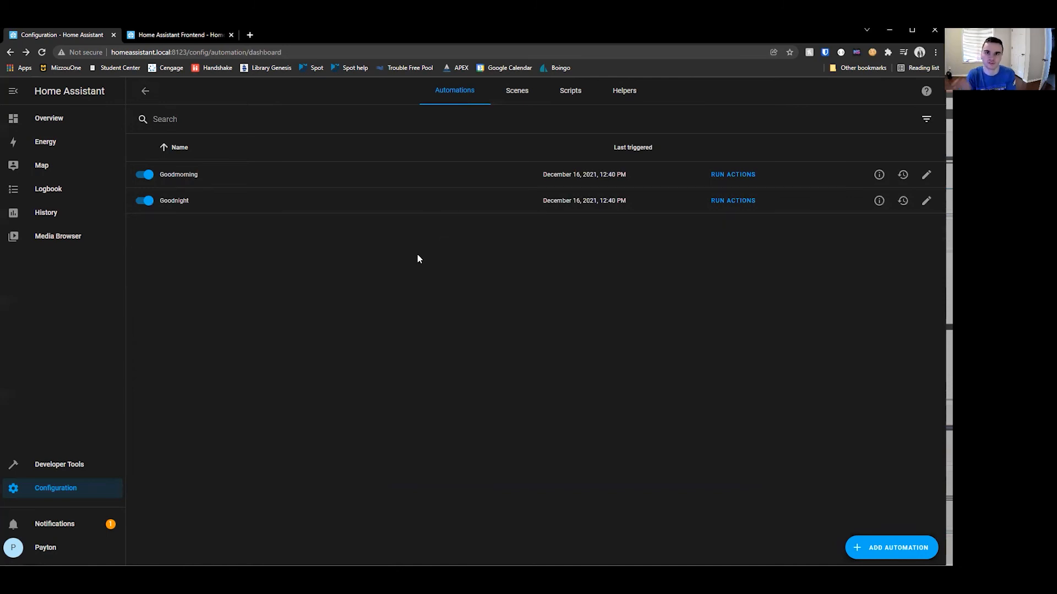
Open the Goodnight automation for editing and add a condition of type Time.
{"action": "left_click", "coordinate": [926, 200]}
{"action": "scroll", "coordinate": [362, 381], "scroll_direction": "down", "scroll_amount": 5}
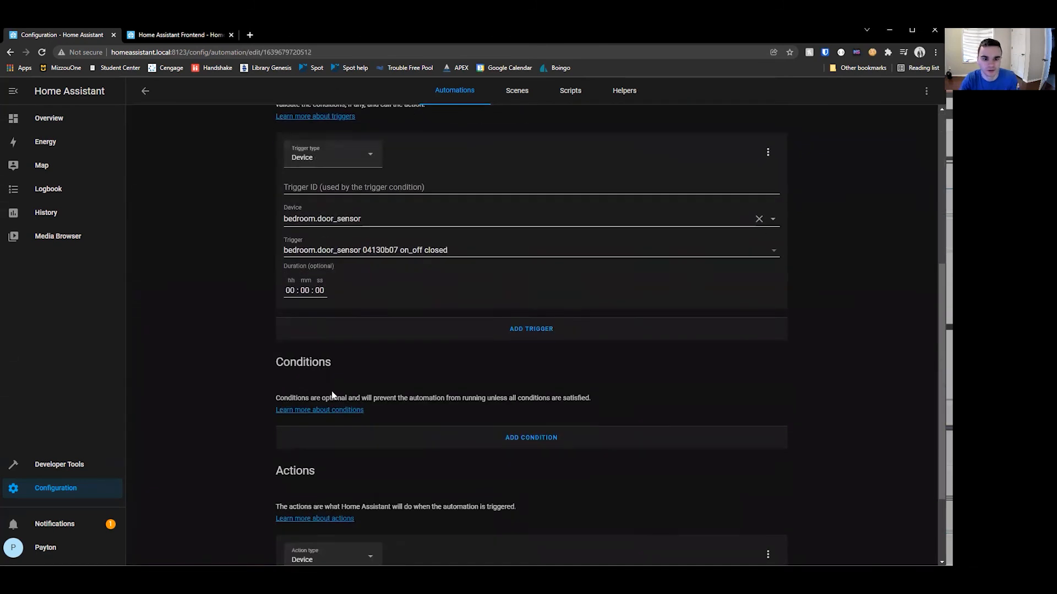
{"action": "left_click", "coordinate": [527, 439]}
{"action": "left_click", "coordinate": [349, 451]}
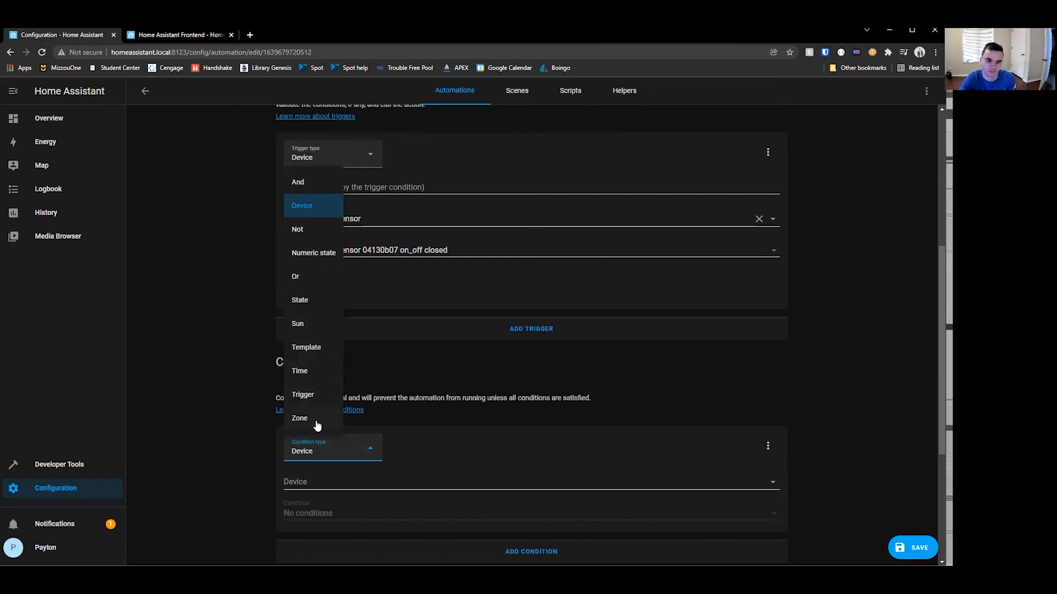
{"action": "left_click", "coordinate": [326, 372]}
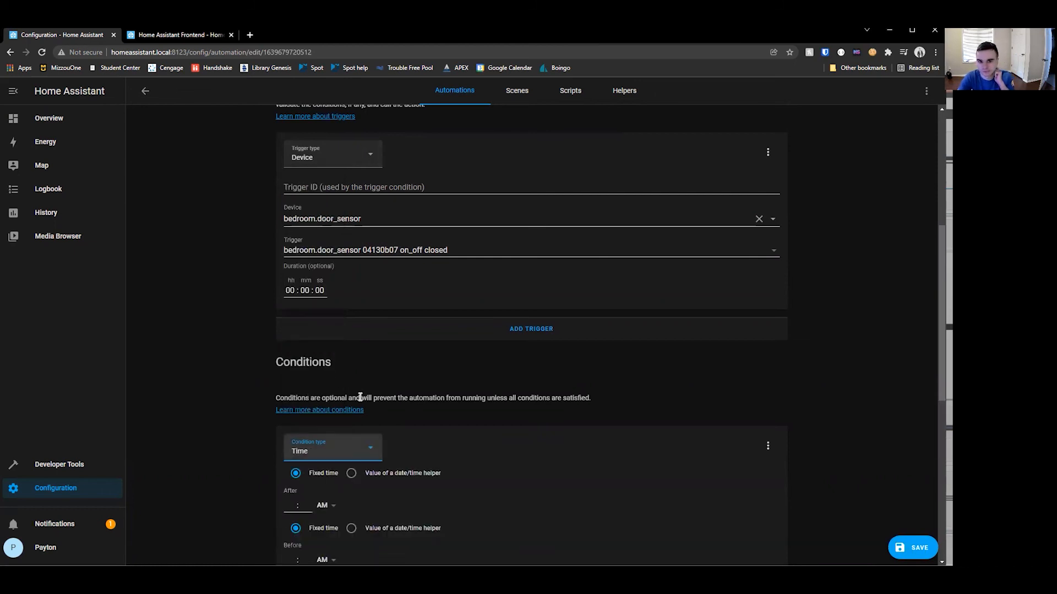
Set the time condition's fixed After time to 10:00 PM, and save and leave the Goodnight automation.
{"action": "scroll", "coordinate": [296, 366], "scroll_direction": "down", "scroll_amount": 3}
{"action": "left_click", "coordinate": [286, 358]}
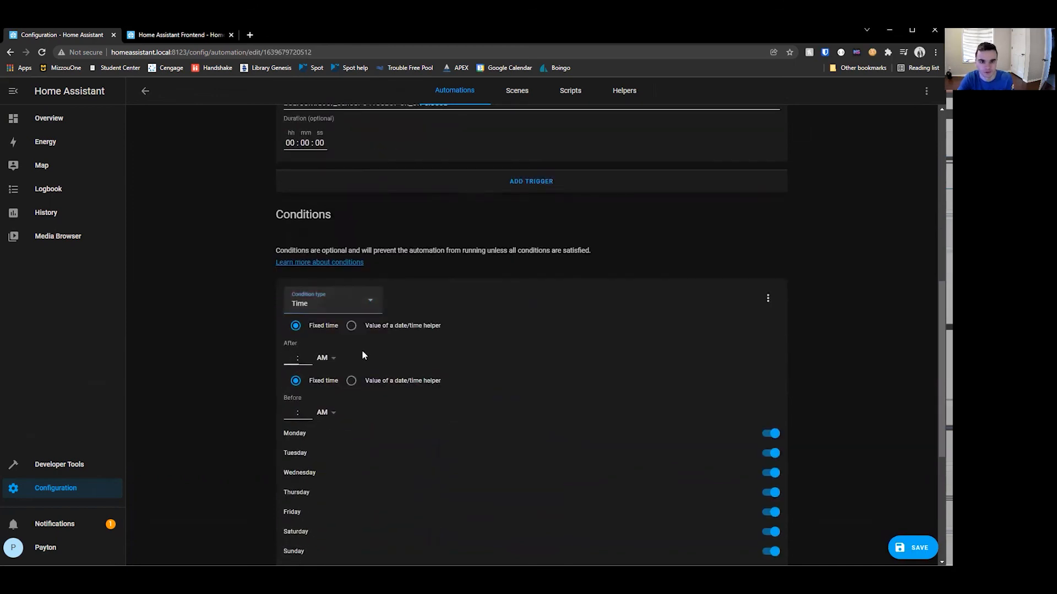
{"action": "type", "text": "10 : "}
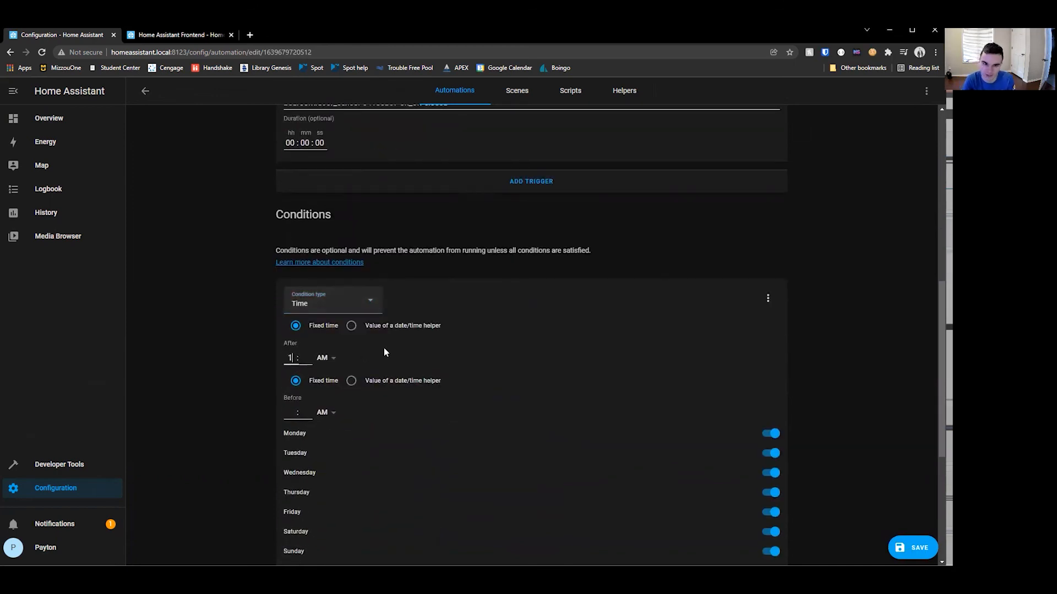
{"action": "type", "text": "00"}
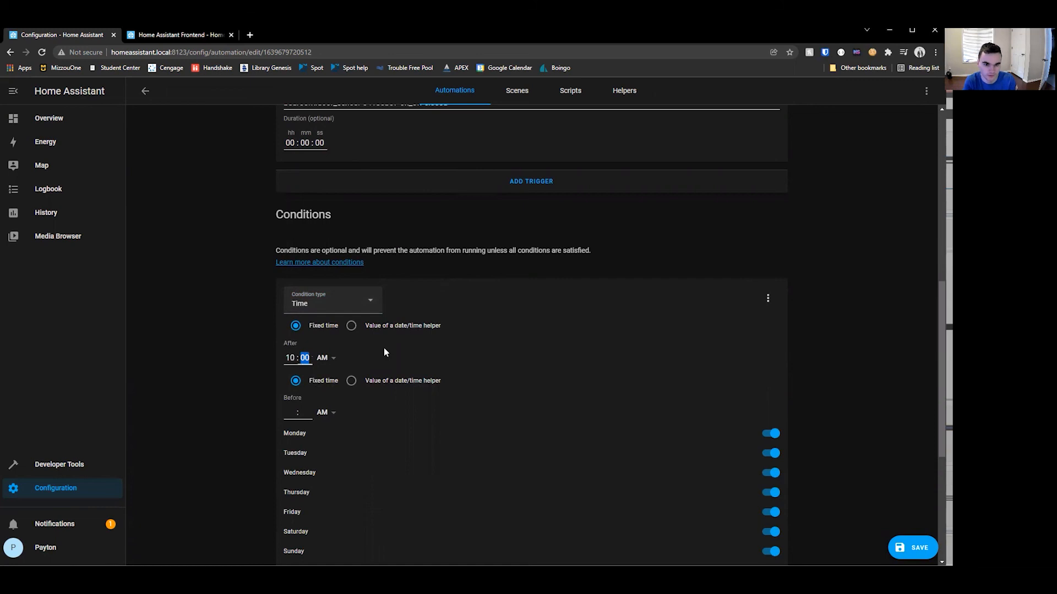
{"action": "left_click", "coordinate": [323, 358]}
{"action": "left_click", "coordinate": [326, 387]}
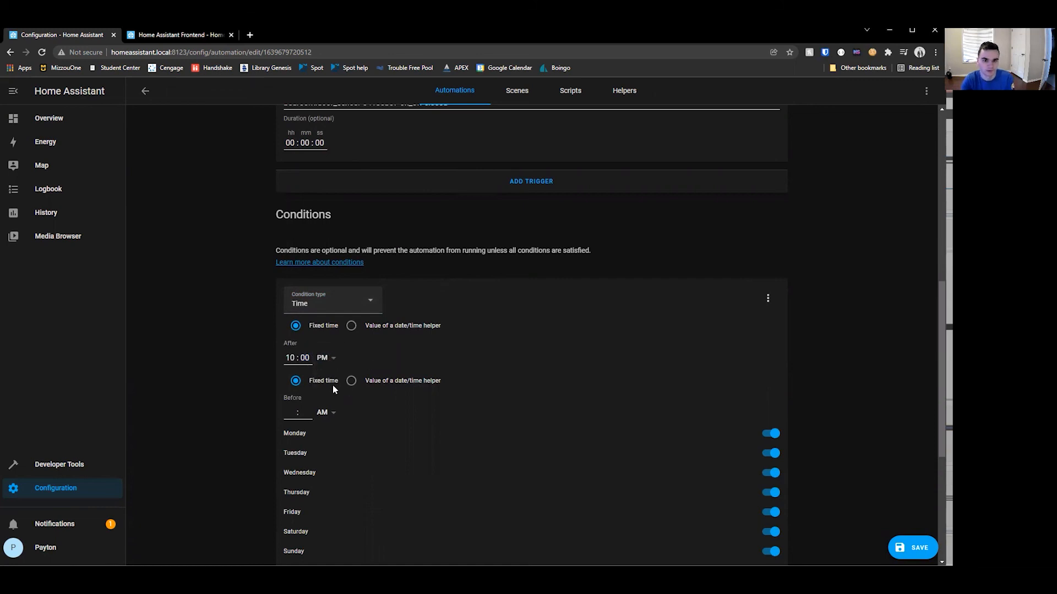
{"action": "scroll", "coordinate": [500, 377], "scroll_direction": "down", "scroll_amount": 5}
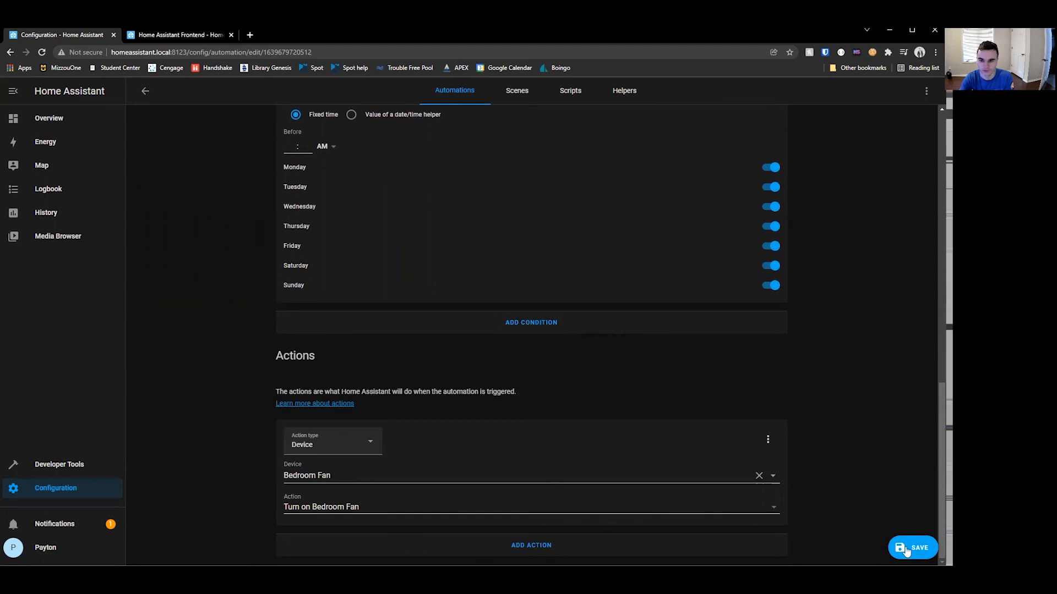
{"action": "scroll", "coordinate": [441, 253], "scroll_direction": "up", "scroll_amount": 3}
{"action": "left_click", "coordinate": [156, 98]}
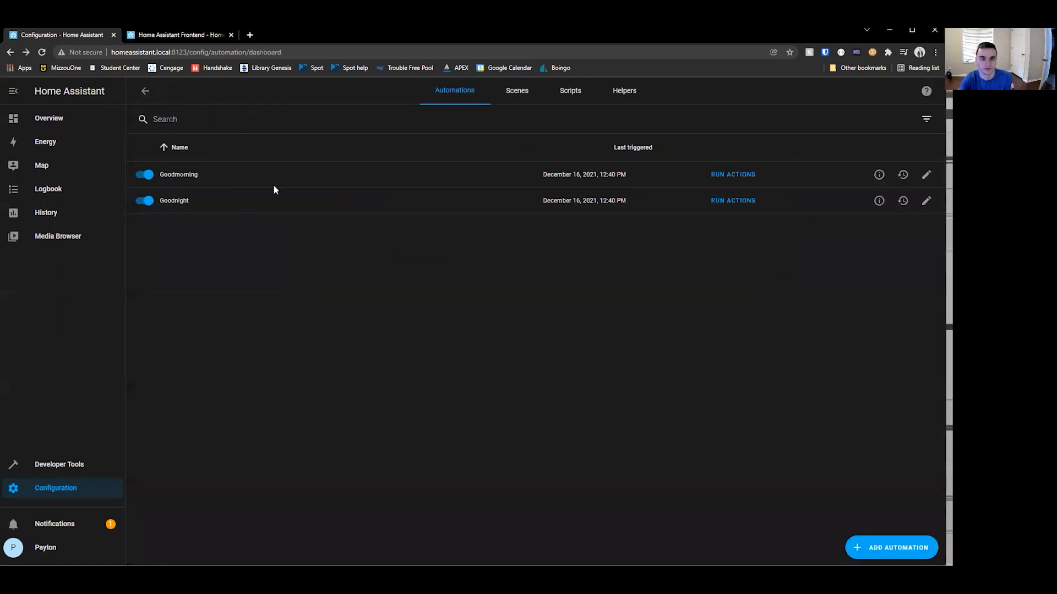
Open the Goodmorning automation for editing and add a condition of type Time.
{"action": "left_click", "coordinate": [923, 175]}
{"action": "scroll", "coordinate": [468, 331], "scroll_direction": "down", "scroll_amount": 7}
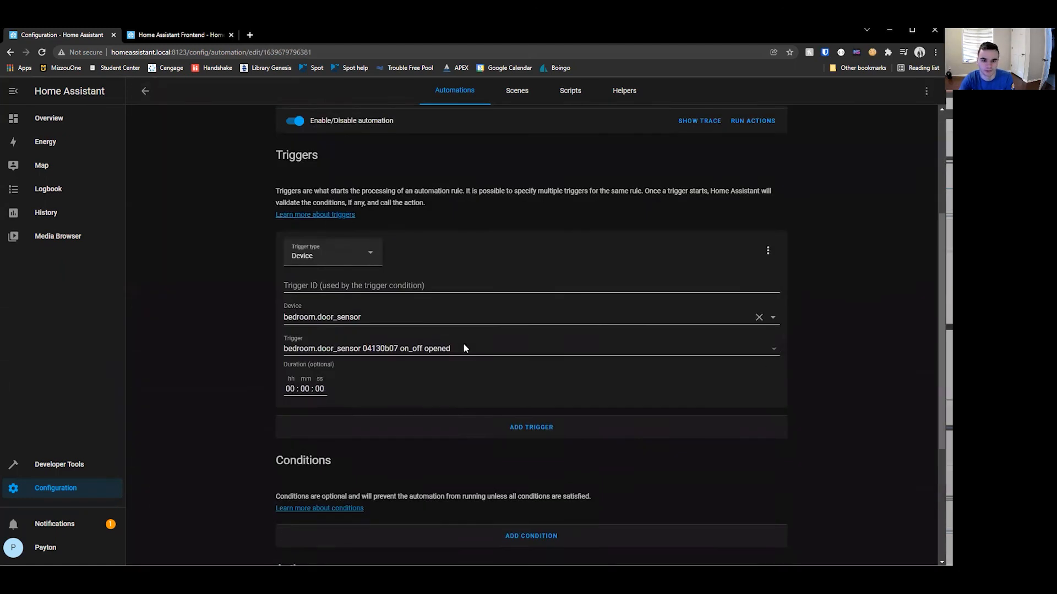
{"action": "left_click", "coordinate": [529, 382]}
{"action": "left_click", "coordinate": [347, 405]}
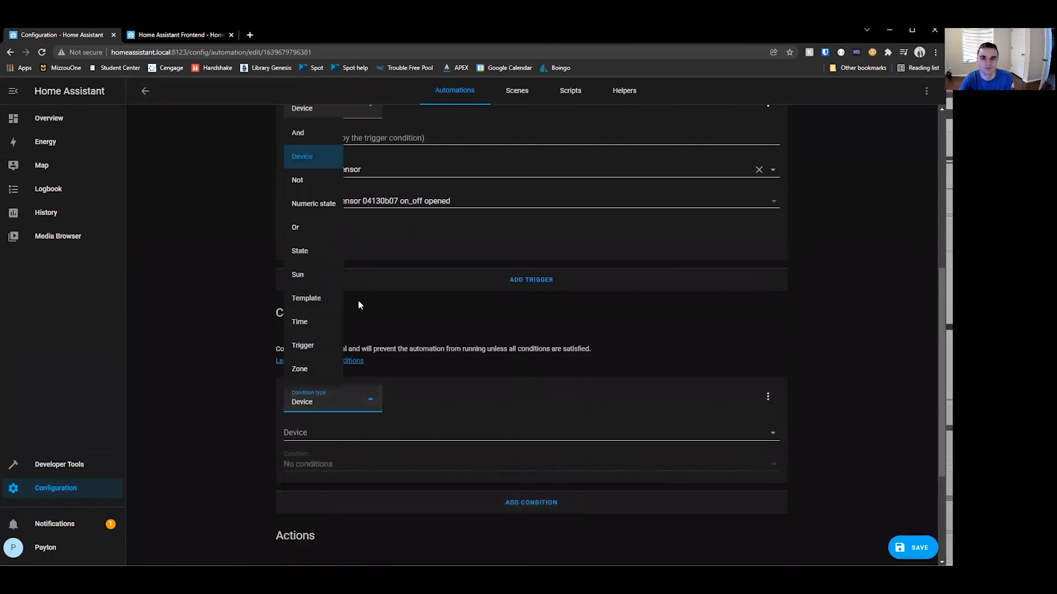
{"action": "left_click", "coordinate": [309, 331]}
Set the time condition's fixed After time to 06:00 AM, and save and leave the Goodmorning automation.
{"action": "left_click", "coordinate": [293, 457]}
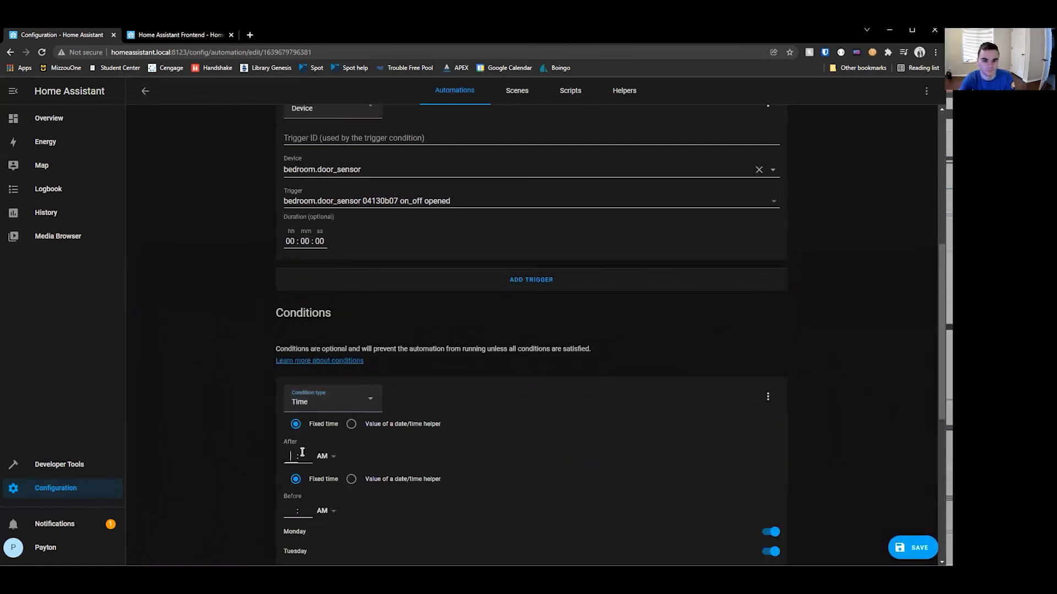
{"action": "type", "text": "6"}
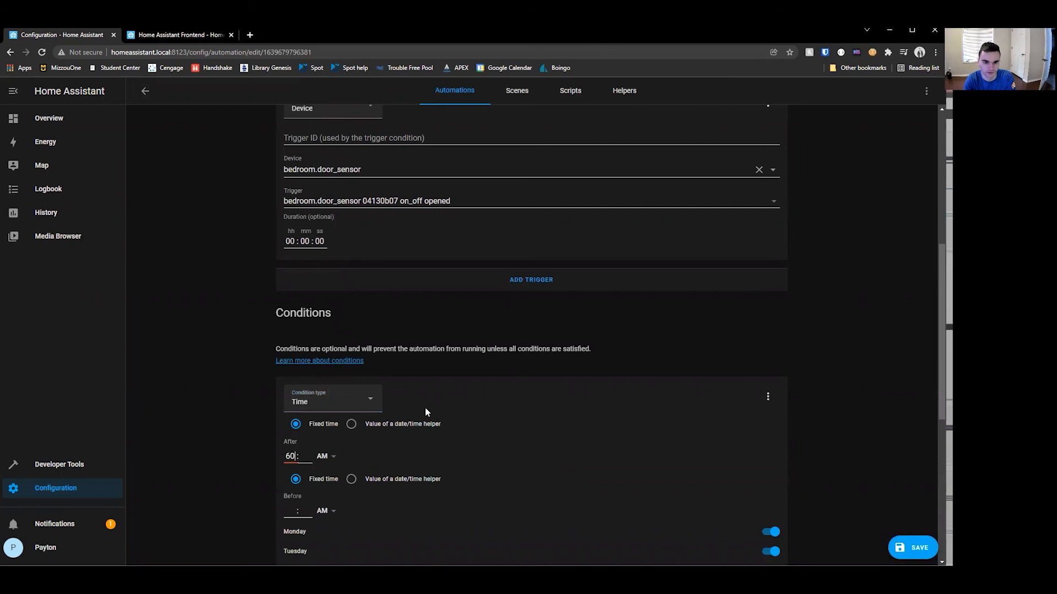
{"action": "key", "text": "Tab"}
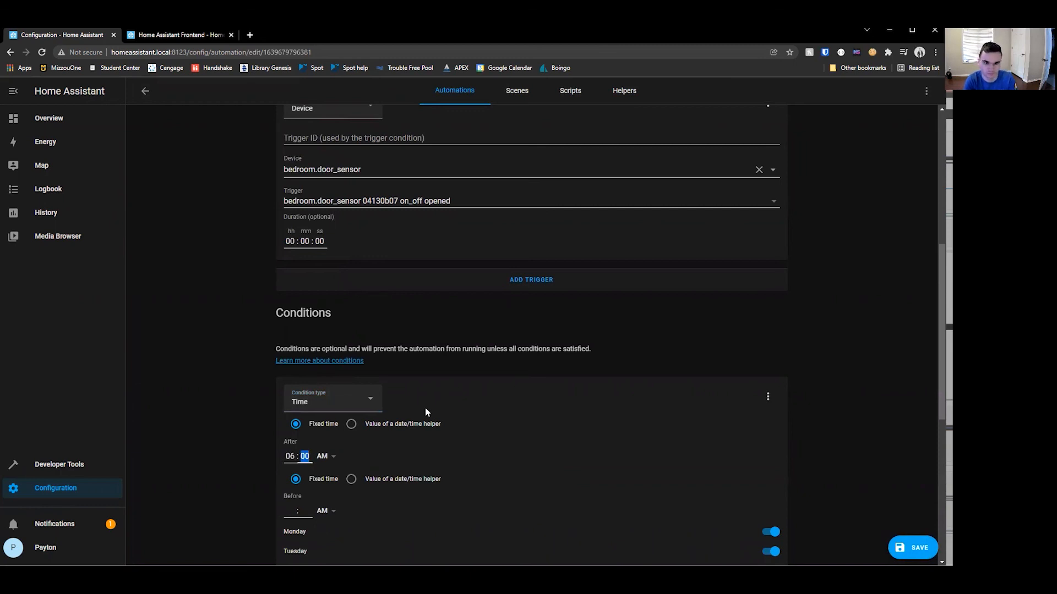
{"action": "scroll", "coordinate": [583, 410], "scroll_direction": "down", "scroll_amount": 4}
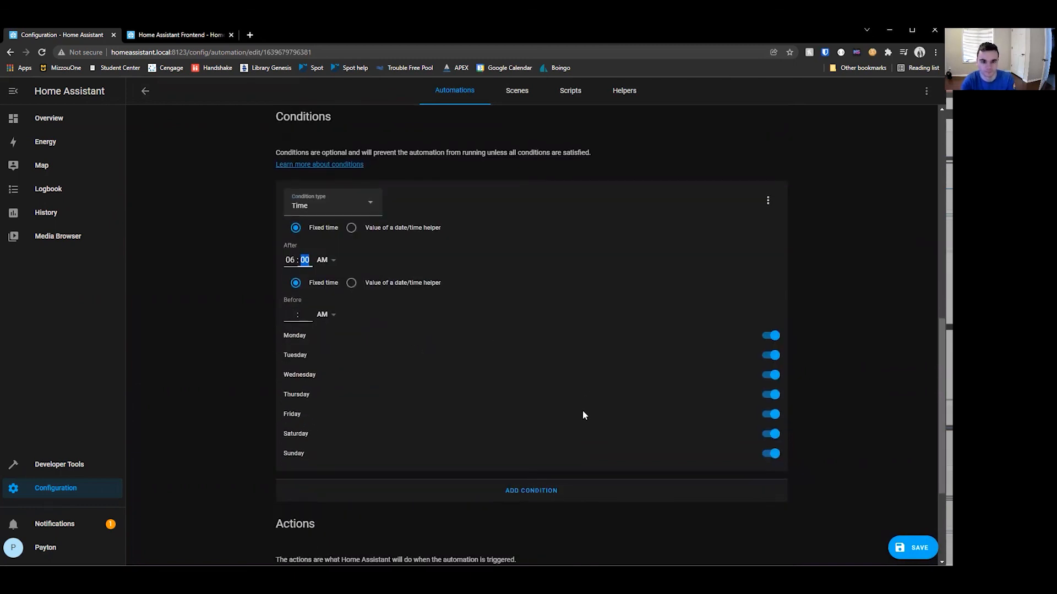
{"action": "left_click", "coordinate": [904, 549]}
{"action": "left_click", "coordinate": [145, 91]}
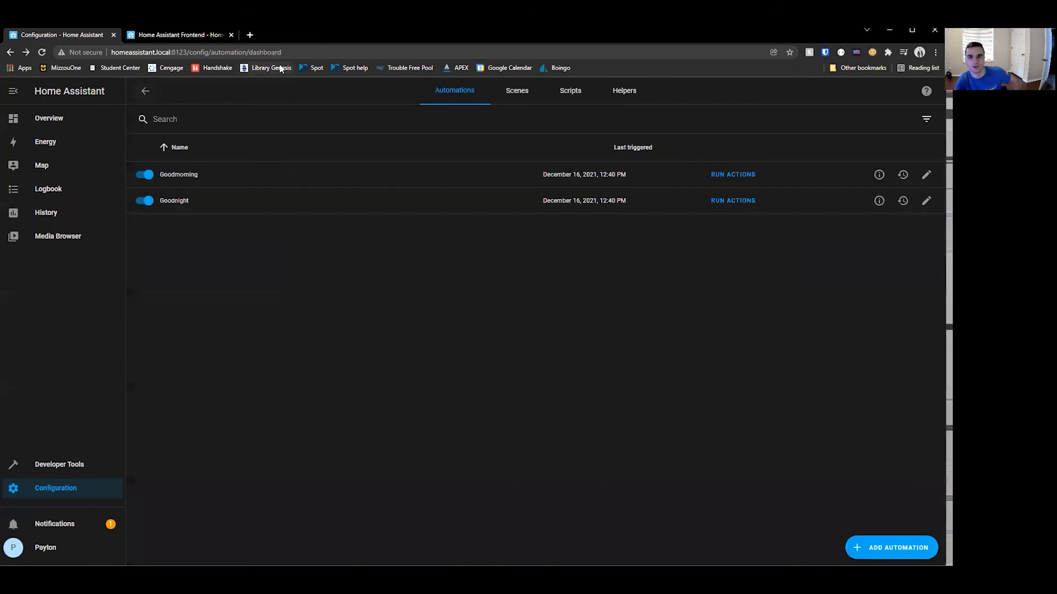